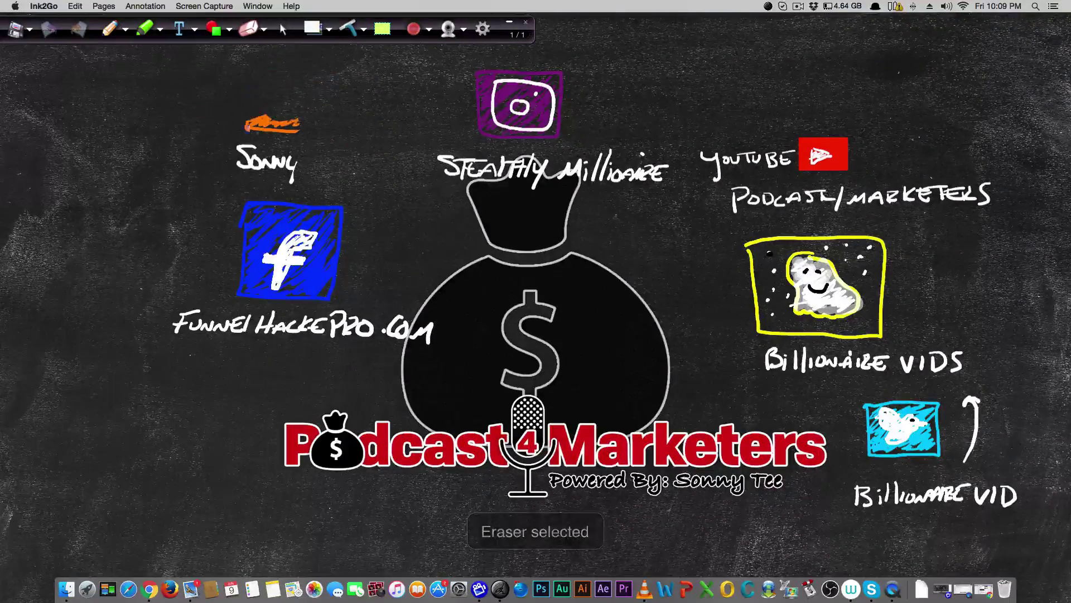
# Erase the top-left orange icon and caption, choose a pen colour, and outline the SMASH note.
pyautogui.moveTo(276, 124)
pyautogui.mouseDown()
pyautogui.moveTo(268, 168)
pyautogui.moveTo(293, 176)
pyautogui.mouseUp()
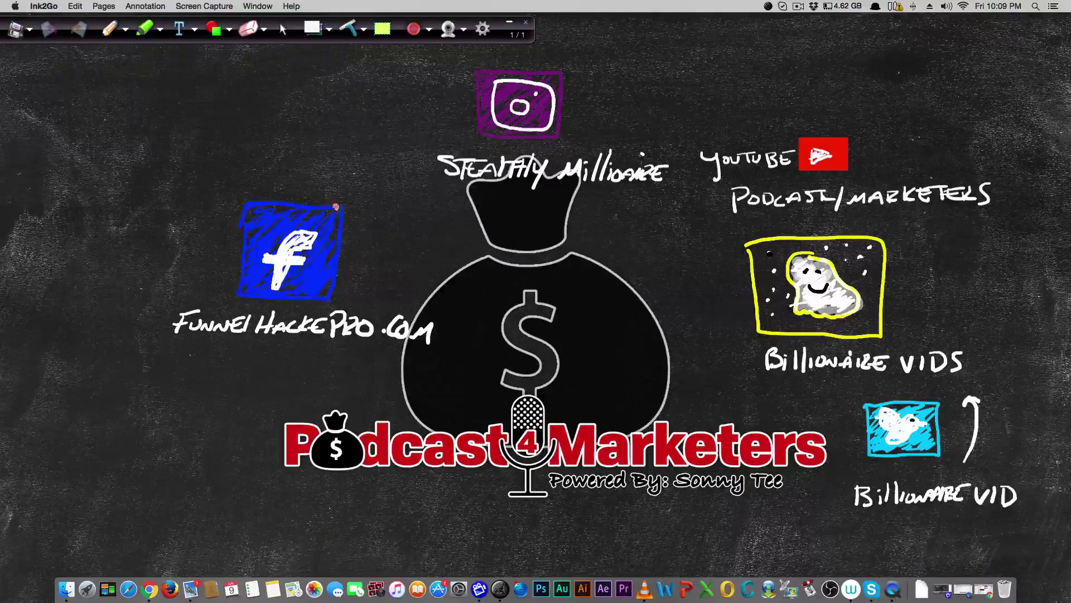
pyautogui.click(126, 29)
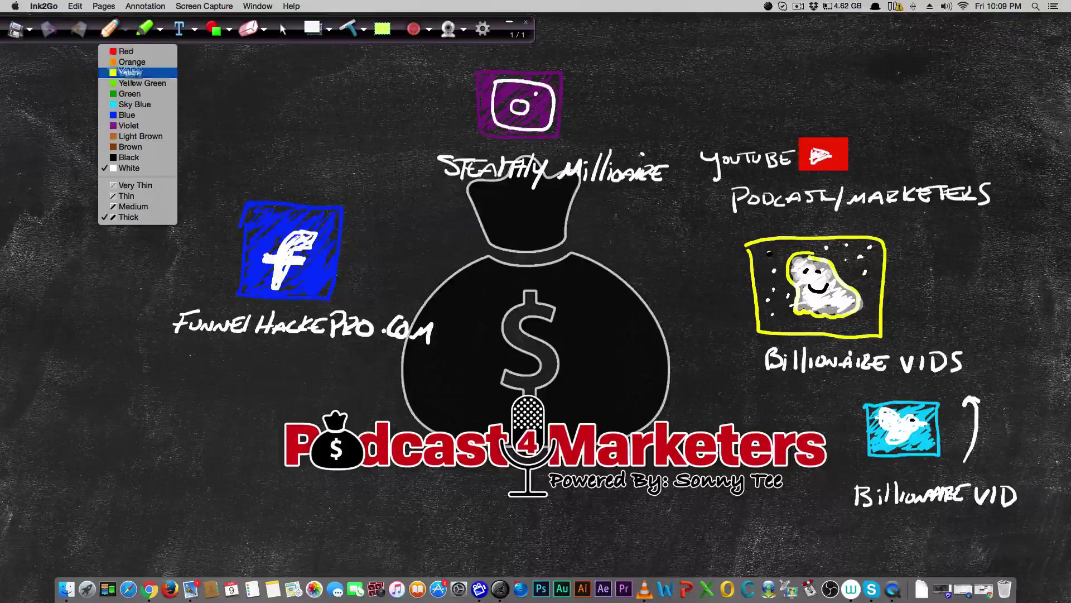
pyautogui.click(132, 88)
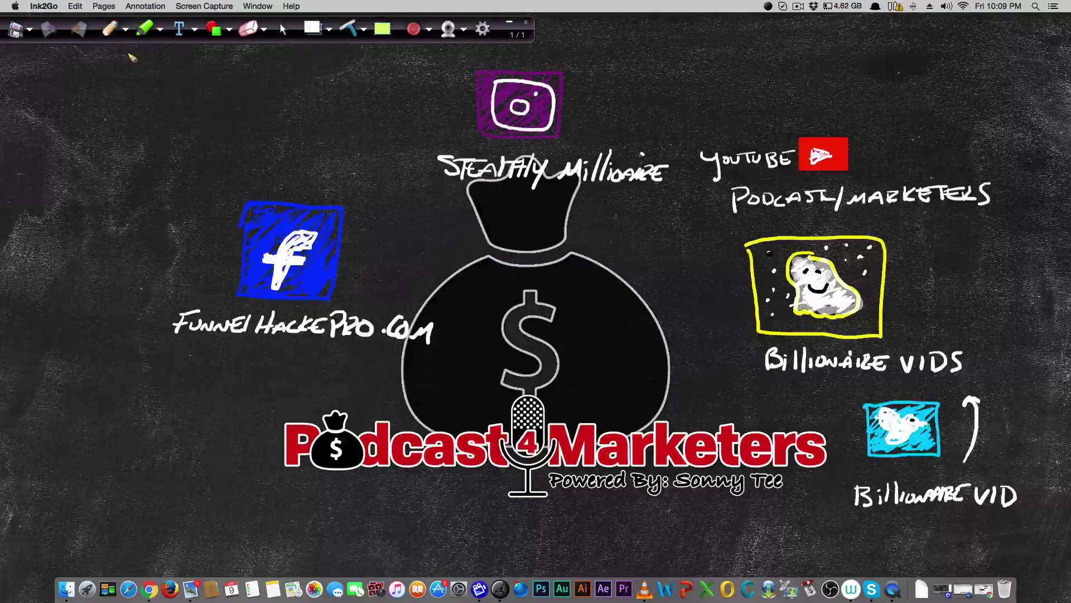
pyautogui.click(125, 31)
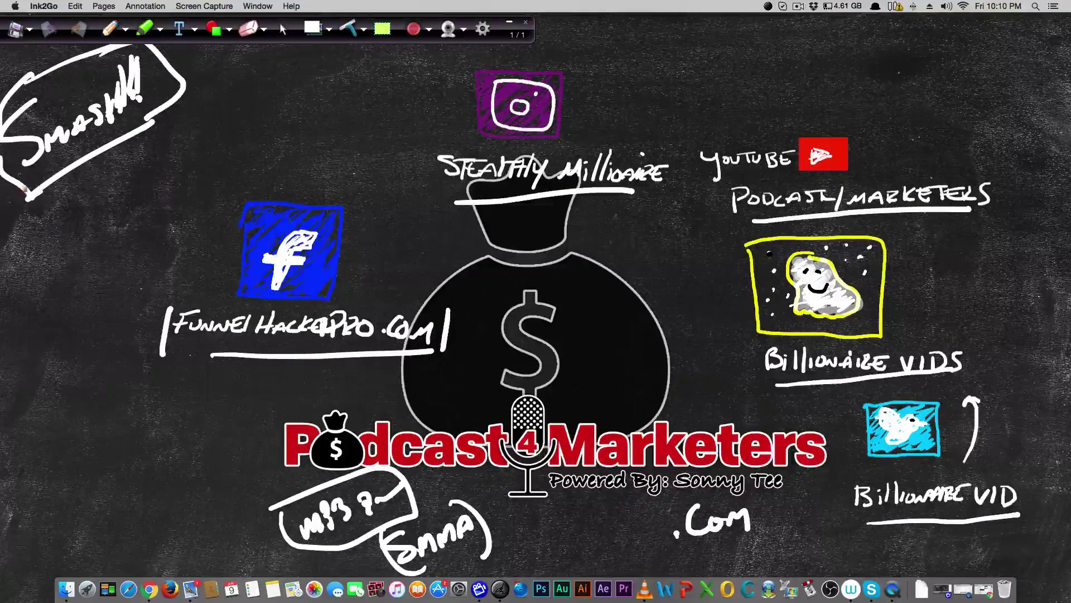
pyautogui.moveTo(38, 199); pyautogui.dragTo(185, 84)
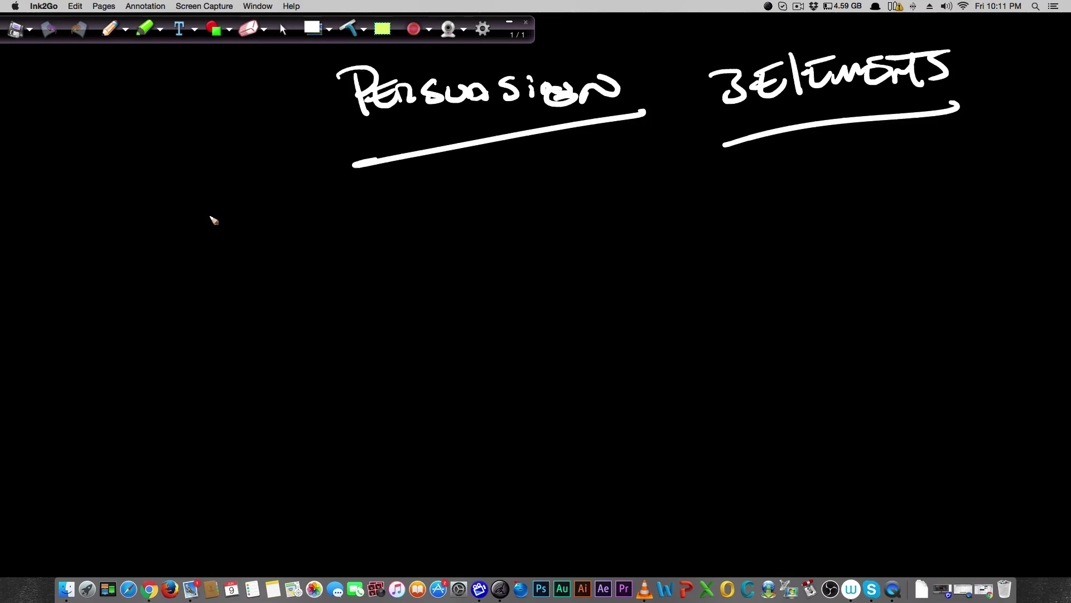
# Write the first word below the title and bracket it.
pyautogui.moveTo(211, 220)
pyautogui.mouseDown()
pyautogui.moveTo(231, 247)
pyautogui.moveTo(247, 245)
pyautogui.moveTo(287, 216)
pyautogui.moveTo(293, 226)
pyautogui.moveTo(298, 196)
pyautogui.moveTo(239, 268)
pyautogui.mouseUp()
pyautogui.moveTo(281, 180); pyautogui.dragTo(322, 221)
pyautogui.moveTo(272, 193); pyautogui.dragTo(264, 268)
pyautogui.moveTo(209, 219); pyautogui.dragTo(308, 243)
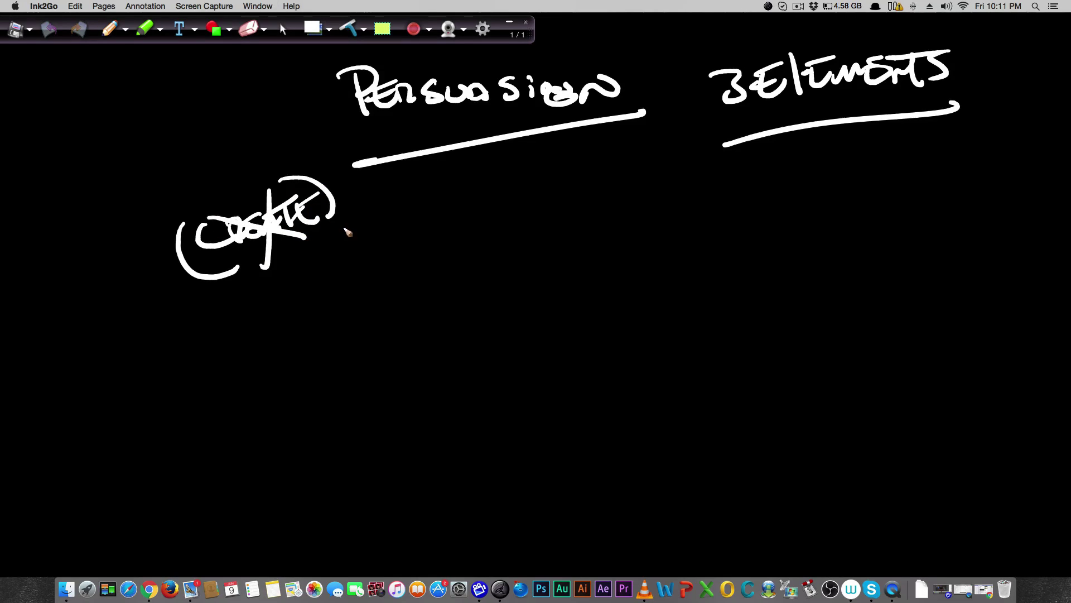
# Write 'Channel & Direct Desires' beside the bracketed word.
pyautogui.moveTo(377, 240); pyautogui.dragTo(369, 267)
pyautogui.moveTo(389, 234)
pyautogui.mouseDown()
pyautogui.moveTo(387, 267)
pyautogui.moveTo(401, 262)
pyautogui.mouseUp()
pyautogui.moveTo(385, 251)
pyautogui.mouseDown()
pyautogui.moveTo(489, 250)
pyautogui.moveTo(506, 276)
pyautogui.mouseUp()
pyautogui.moveTo(542, 231)
pyautogui.mouseDown()
pyautogui.moveTo(544, 266)
pyautogui.moveTo(578, 264)
pyautogui.mouseUp()
pyautogui.moveTo(563, 241)
pyautogui.mouseDown()
pyautogui.moveTo(597, 258)
pyautogui.moveTo(624, 252)
pyautogui.moveTo(630, 265)
pyautogui.moveTo(679, 259)
pyautogui.moveTo(699, 235)
pyautogui.mouseUp()
pyautogui.moveTo(626, 240); pyautogui.dragTo(628, 243)
pyautogui.moveTo(727, 241)
pyautogui.mouseDown()
pyautogui.moveTo(729, 261)
pyautogui.moveTo(742, 260)
pyautogui.mouseUp()
pyautogui.moveTo(754, 243)
pyautogui.mouseDown()
pyautogui.moveTo(767, 260)
pyautogui.moveTo(779, 244)
pyautogui.mouseUp()
pyautogui.moveTo(781, 243); pyautogui.dragTo(776, 261)
pyautogui.moveTo(798, 245)
pyautogui.mouseDown()
pyautogui.moveTo(800, 259)
pyautogui.moveTo(837, 252)
pyautogui.mouseUp()
pyautogui.moveTo(851, 239); pyautogui.dragTo(843, 262)
pyautogui.moveTo(800, 226); pyautogui.dragTo(801, 238)
# Underline Channel, Direct and Desires, with an arrow from the bracketed word.
pyautogui.moveTo(705, 284); pyautogui.dragTo(852, 284)
pyautogui.moveTo(525, 288); pyautogui.dragTo(659, 288)
pyautogui.moveTo(407, 280); pyautogui.dragTo(511, 279)
pyautogui.moveTo(315, 251)
pyautogui.mouseDown()
pyautogui.moveTo(344, 259)
pyautogui.moveTo(340, 270)
pyautogui.mouseUp()
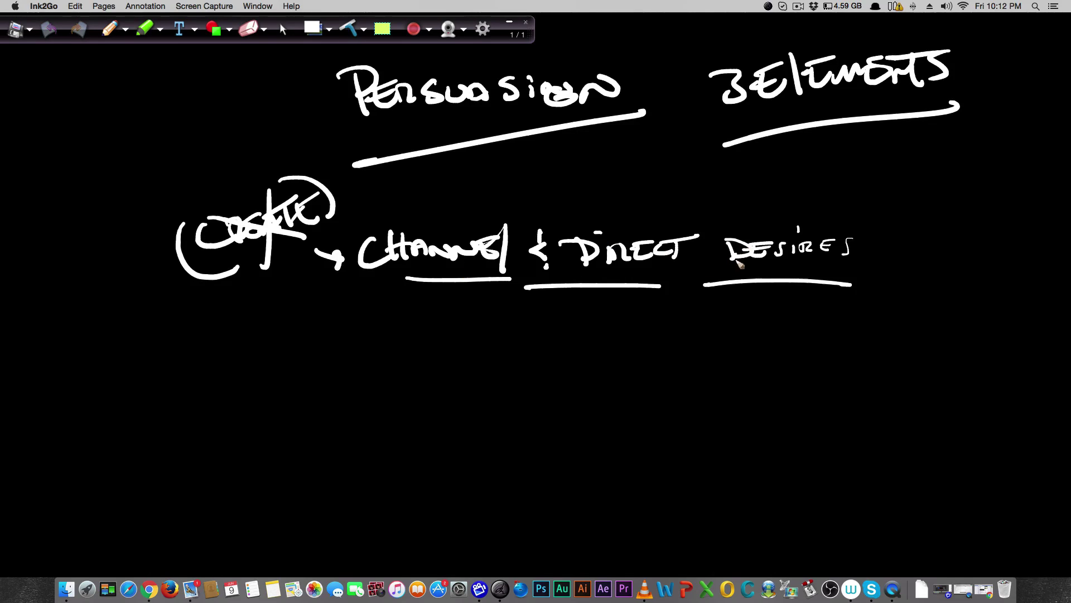
pyautogui.moveTo(593, 277); pyautogui.dragTo(842, 272)
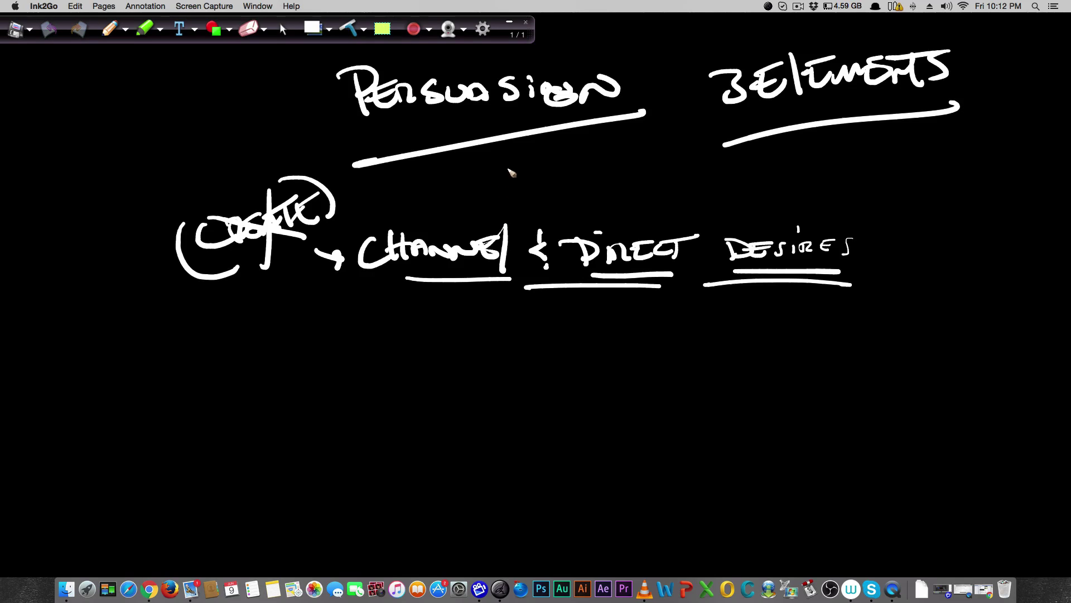
# Add extra lines under 'Persuasion' and write a circled 'Pathos' below.
pyautogui.moveTo(396, 122); pyautogui.dragTo(544, 131)
pyautogui.moveTo(359, 153); pyautogui.dragTo(596, 134)
pyautogui.moveTo(437, 149); pyautogui.dragTo(566, 144)
pyautogui.moveTo(302, 325)
pyautogui.mouseDown()
pyautogui.moveTo(318, 352)
pyautogui.moveTo(323, 342)
pyautogui.moveTo(400, 341)
pyautogui.mouseUp()
pyautogui.moveTo(288, 301); pyautogui.dragTo(338, 373)
pyautogui.moveTo(351, 294); pyautogui.dragTo(406, 348)
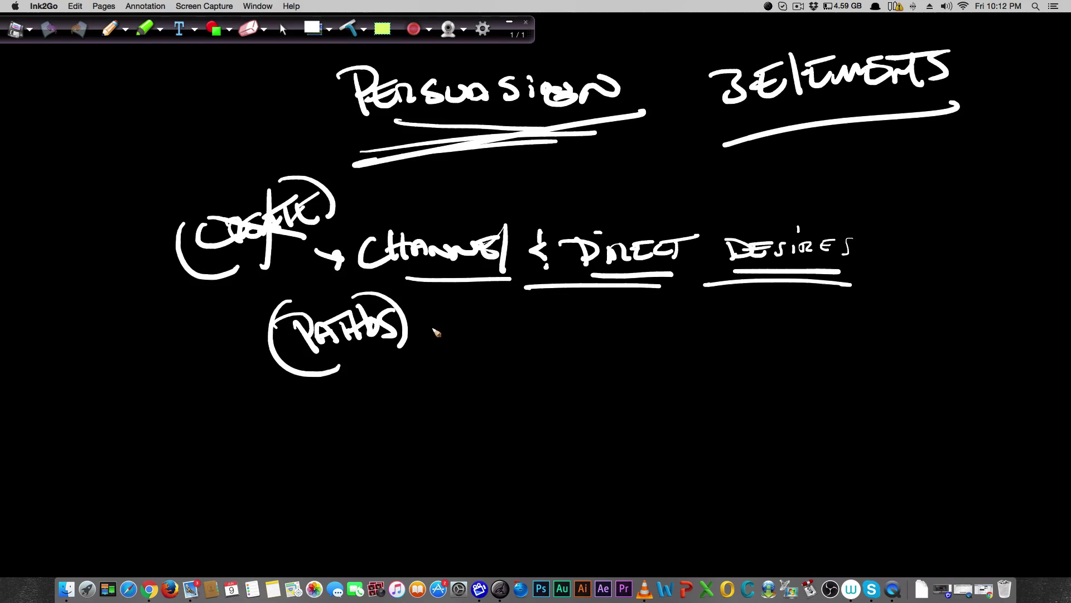
# Erase the circled 'Pathos' and the underline under 'Channel'.
pyautogui.moveTo(311, 323)
pyautogui.mouseDown()
pyautogui.moveTo(393, 319)
pyautogui.moveTo(319, 318)
pyautogui.mouseUp()
pyautogui.click(250, 29)
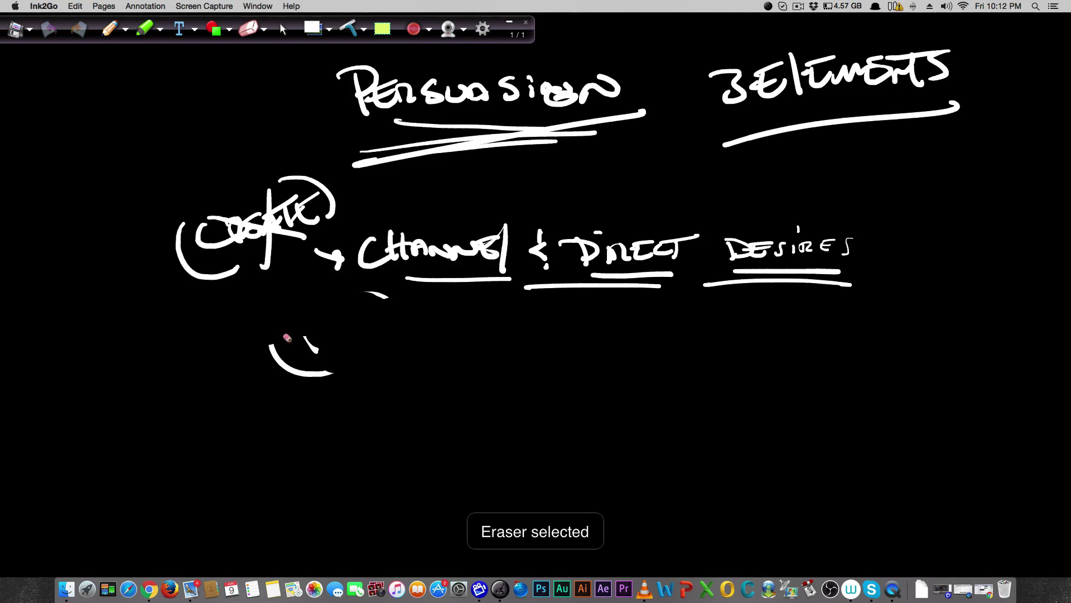
pyautogui.moveTo(316, 335)
pyautogui.mouseDown()
pyautogui.moveTo(276, 360)
pyautogui.moveTo(361, 314)
pyautogui.moveTo(368, 297)
pyautogui.moveTo(307, 316)
pyautogui.mouseUp()
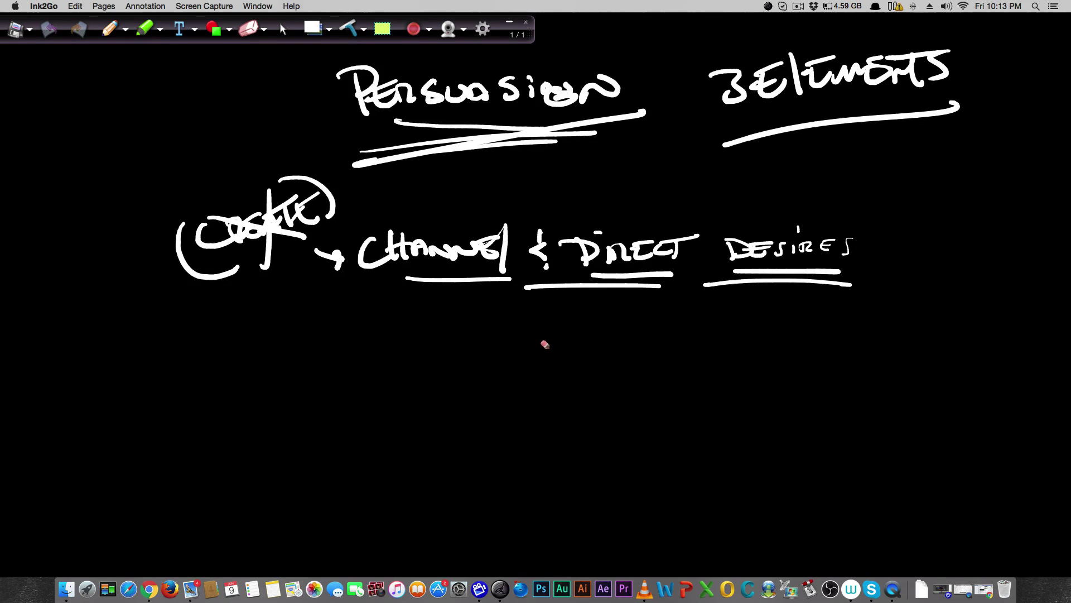
pyautogui.moveTo(500, 279); pyautogui.dragTo(510, 278)
pyautogui.moveTo(411, 278); pyautogui.dragTo(522, 287)
# Redraw the 'Channel' underline with the pen and thicken the 'Desires' underline.
pyautogui.press('p')
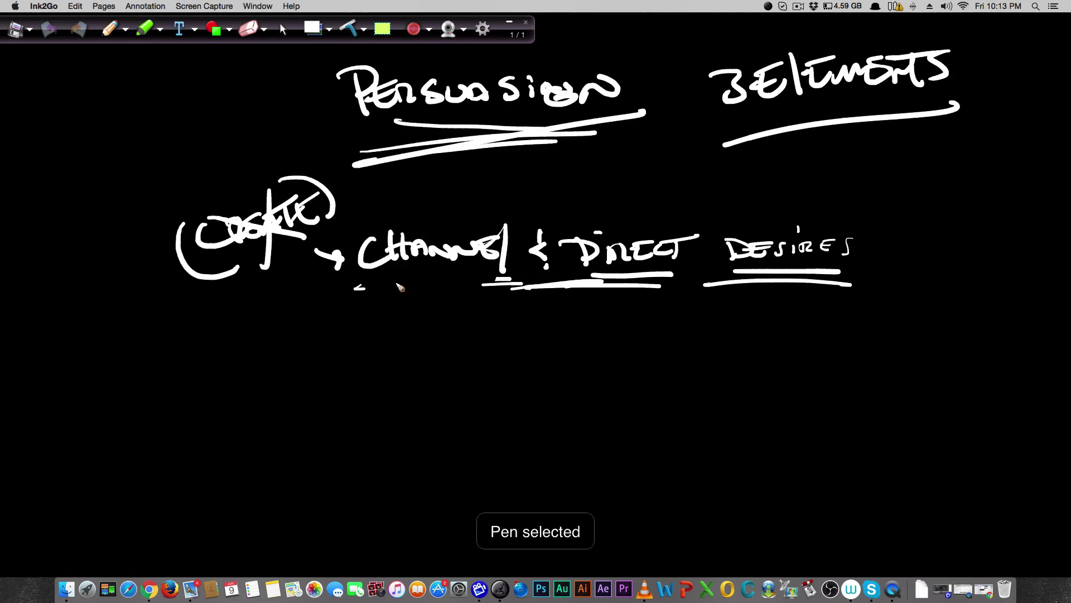
pyautogui.moveTo(355, 288); pyautogui.dragTo(478, 276)
pyautogui.moveTo(718, 287); pyautogui.dragTo(829, 285)
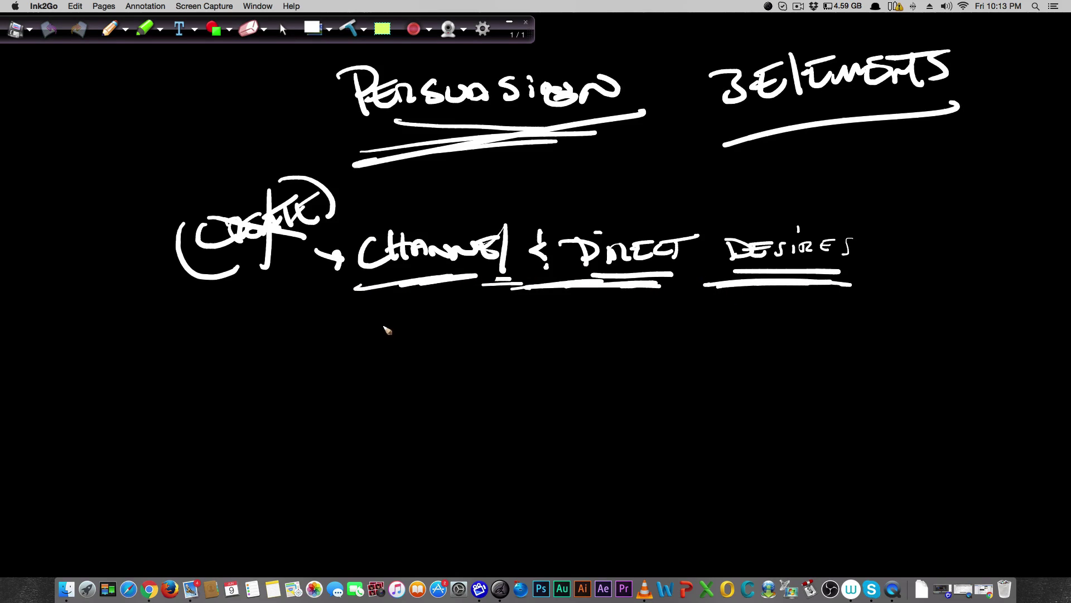
# Write 'Heart – Emotion', underlining and bracketing 'Emotion'.
pyautogui.moveTo(383, 327)
pyautogui.mouseDown()
pyautogui.moveTo(382, 360)
pyautogui.moveTo(396, 353)
pyautogui.mouseUp()
pyautogui.moveTo(380, 339)
pyautogui.mouseDown()
pyautogui.moveTo(412, 336)
pyautogui.moveTo(426, 352)
pyautogui.moveTo(444, 330)
pyautogui.moveTo(461, 348)
pyautogui.moveTo(484, 317)
pyautogui.moveTo(606, 335)
pyautogui.moveTo(725, 317)
pyautogui.mouseUp()
pyautogui.moveTo(568, 356); pyautogui.dragTo(755, 344)
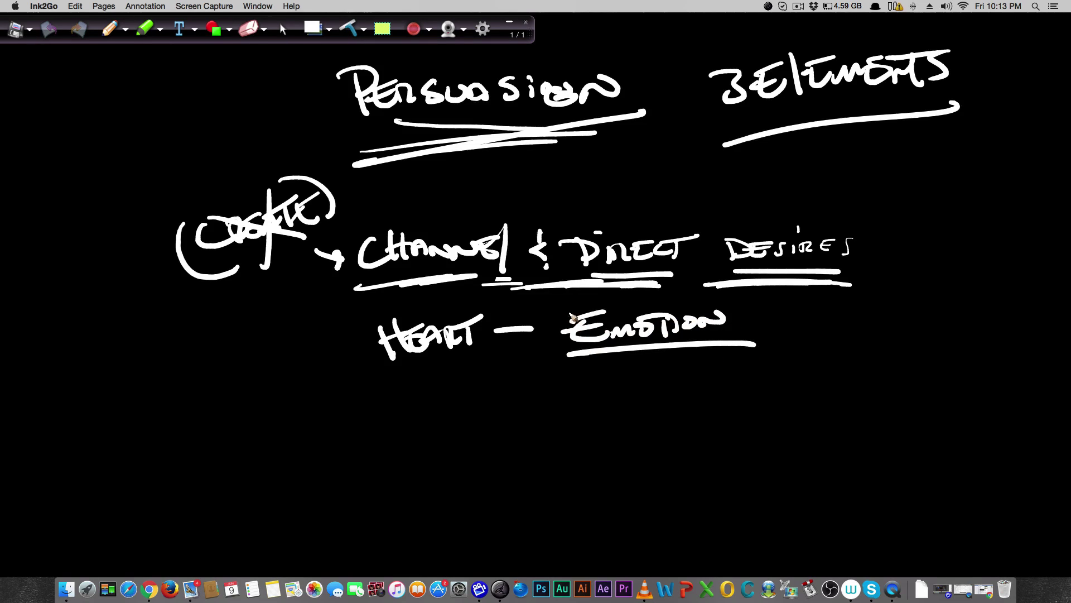
pyautogui.moveTo(571, 311); pyautogui.dragTo(585, 364)
pyautogui.moveTo(740, 306); pyautogui.dragTo(749, 362)
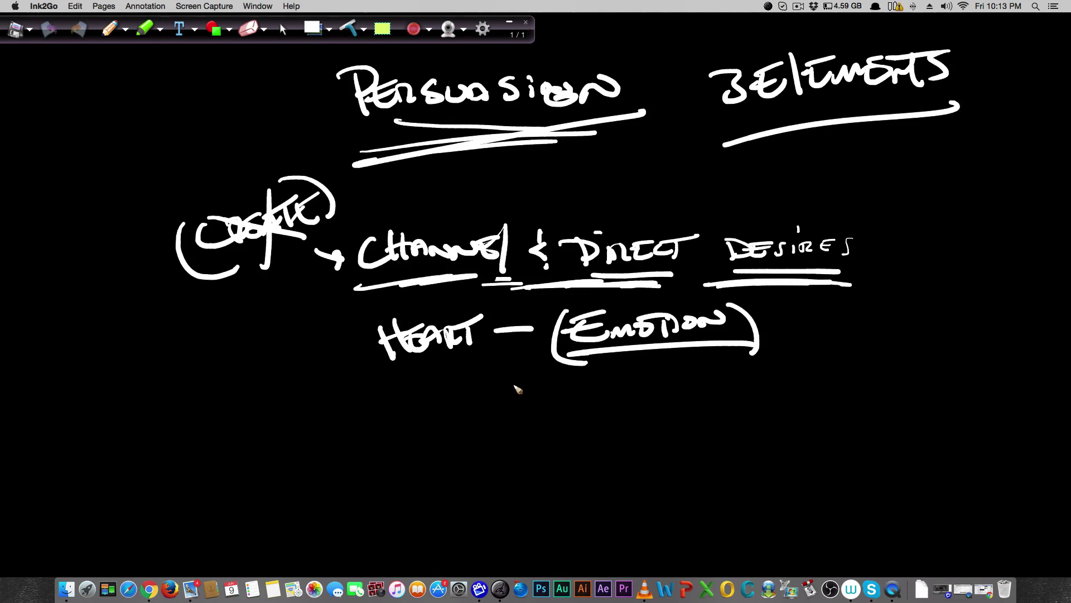
# Write '– Hardest' after 'Emotion' and double-underline it.
pyautogui.moveTo(770, 335)
pyautogui.mouseDown()
pyautogui.moveTo(795, 331)
pyautogui.moveTo(809, 351)
pyautogui.mouseUp()
pyautogui.moveTo(819, 320)
pyautogui.mouseDown()
pyautogui.moveTo(823, 352)
pyautogui.moveTo(849, 355)
pyautogui.mouseUp()
pyautogui.moveTo(854, 334); pyautogui.dragTo(871, 356)
pyautogui.moveTo(810, 373)
pyautogui.mouseDown()
pyautogui.moveTo(863, 365)
pyautogui.moveTo(884, 335)
pyautogui.moveTo(893, 349)
pyautogui.moveTo(921, 348)
pyautogui.mouseUp()
pyautogui.click(934, 339)
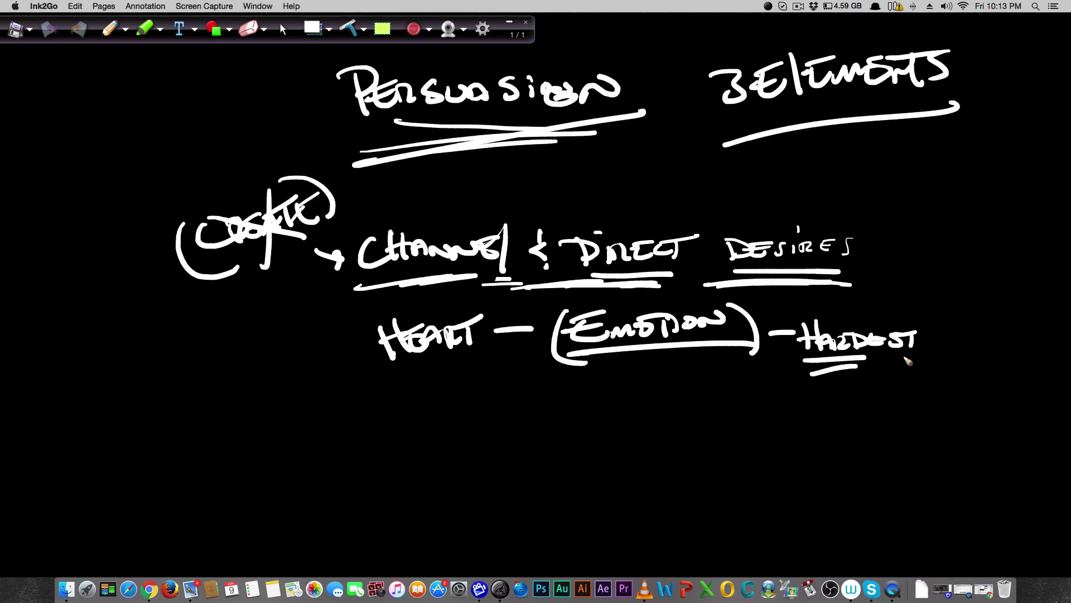
pyautogui.moveTo(837, 361); pyautogui.dragTo(924, 355)
pyautogui.moveTo(829, 378); pyautogui.dragTo(927, 375)
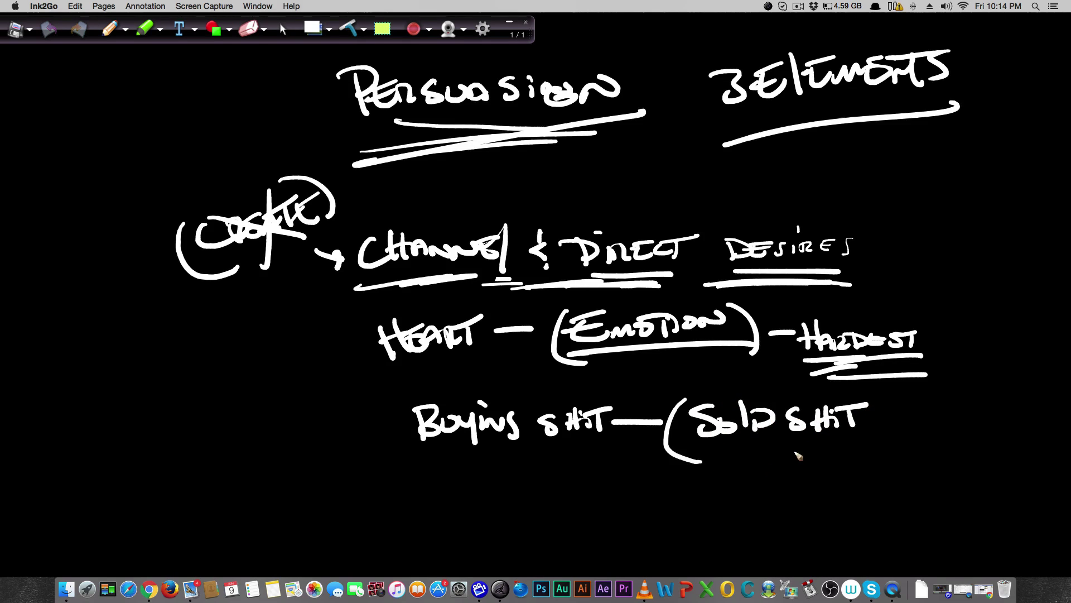
# Finish the contrast line, bracket 'Buying Shit' and underline 'Sold Shit'.
pyautogui.moveTo(834, 393)
pyautogui.mouseDown()
pyautogui.moveTo(870, 392)
pyautogui.moveTo(879, 444)
pyautogui.mouseUp()
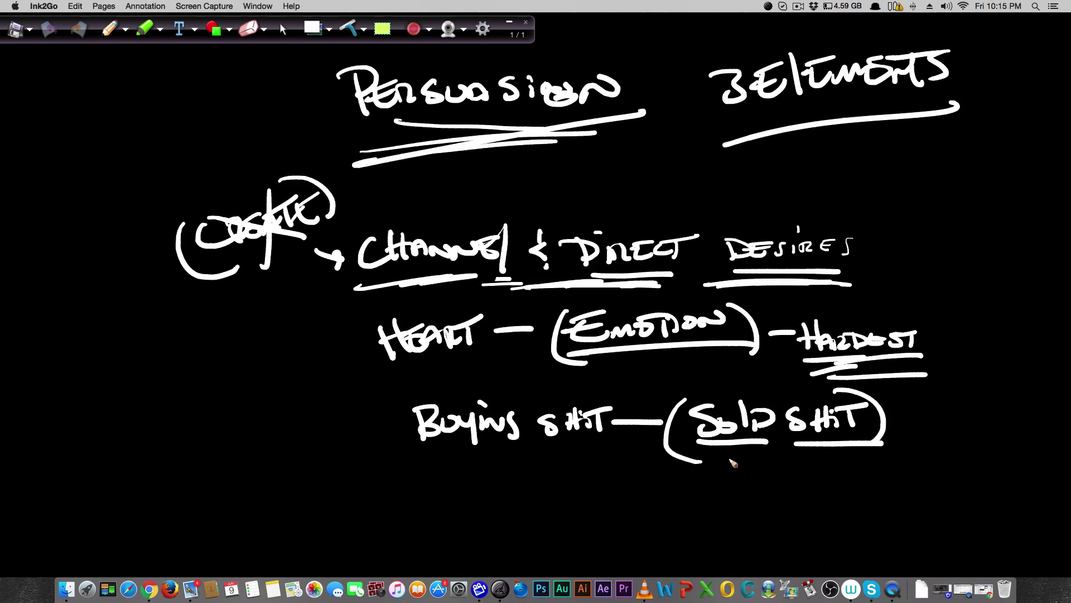
pyautogui.moveTo(409, 394); pyautogui.dragTo(451, 471)
pyautogui.moveTo(569, 391); pyautogui.dragTo(601, 465)
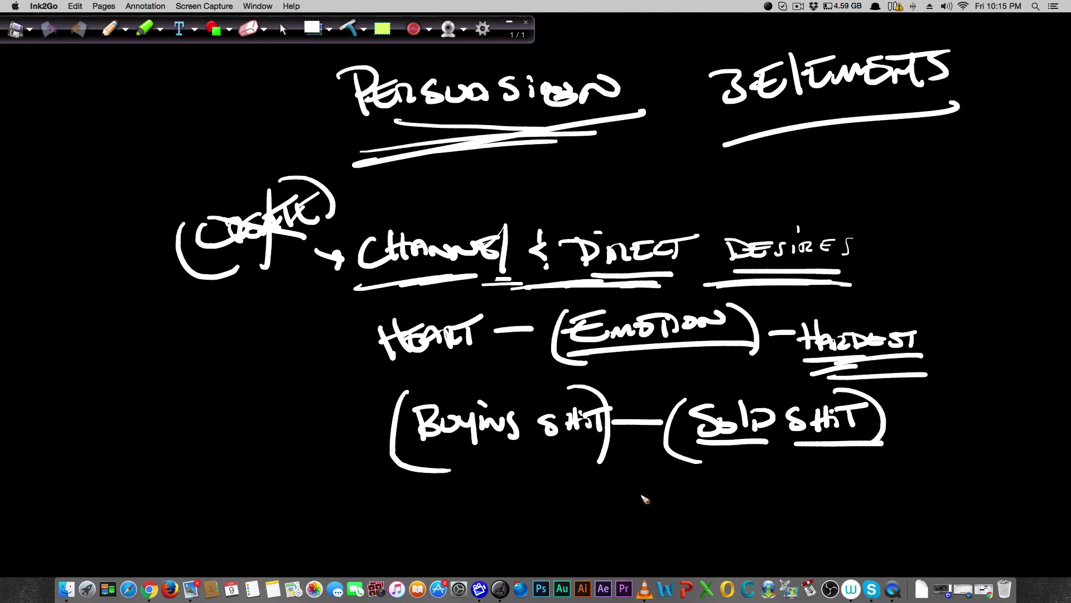
pyautogui.click(250, 30)
pyautogui.moveTo(722, 469); pyautogui.dragTo(825, 452)
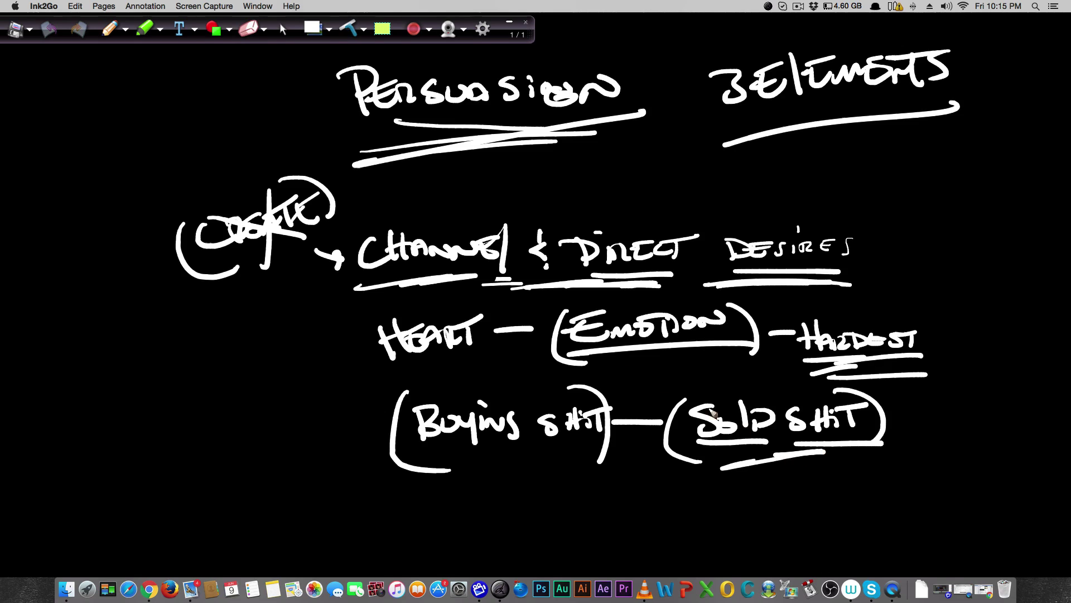
# Erase part of the second notes line and return to the pen.
pyautogui.click(252, 29)
pyautogui.moveTo(729, 435)
pyautogui.mouseDown()
pyautogui.moveTo(829, 452)
pyautogui.moveTo(880, 410)
pyautogui.moveTo(737, 461)
pyautogui.moveTo(611, 410)
pyautogui.moveTo(393, 421)
pyautogui.moveTo(602, 452)
pyautogui.moveTo(660, 435)
pyautogui.mouseUp()
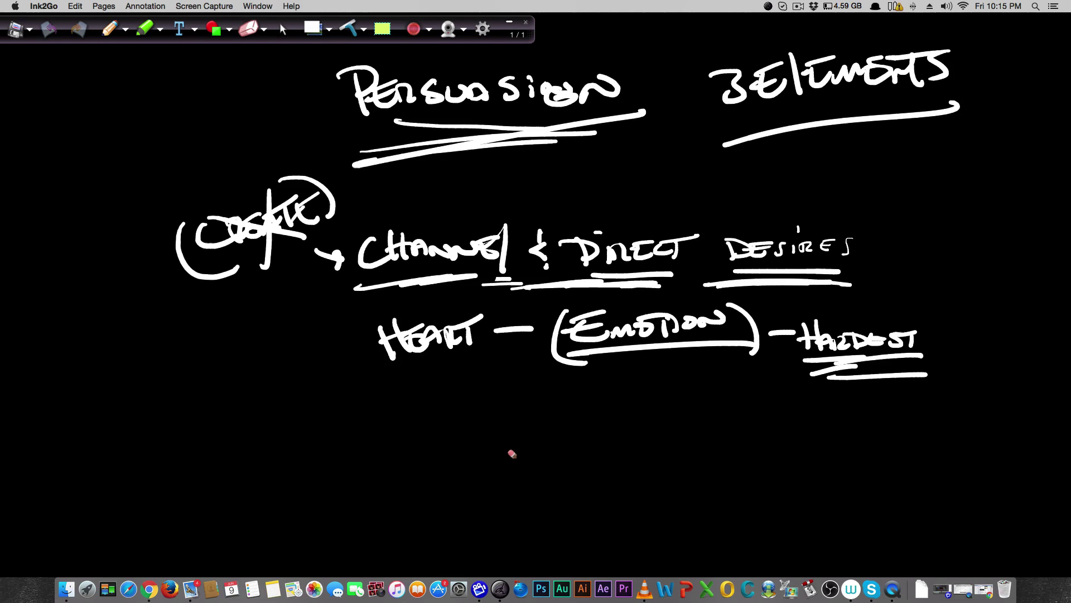
pyautogui.press('p')
# Add underlines under 'Heart' and 'Emotion' and a curved arrow from 'Hardest' to 'Emotion'.
pyautogui.moveTo(395, 369)
pyautogui.mouseDown()
pyautogui.moveTo(489, 364)
pyautogui.moveTo(502, 374)
pyautogui.mouseUp()
pyautogui.moveTo(589, 362); pyautogui.dragTo(779, 358)
pyautogui.moveTo(584, 385); pyautogui.dragTo(761, 378)
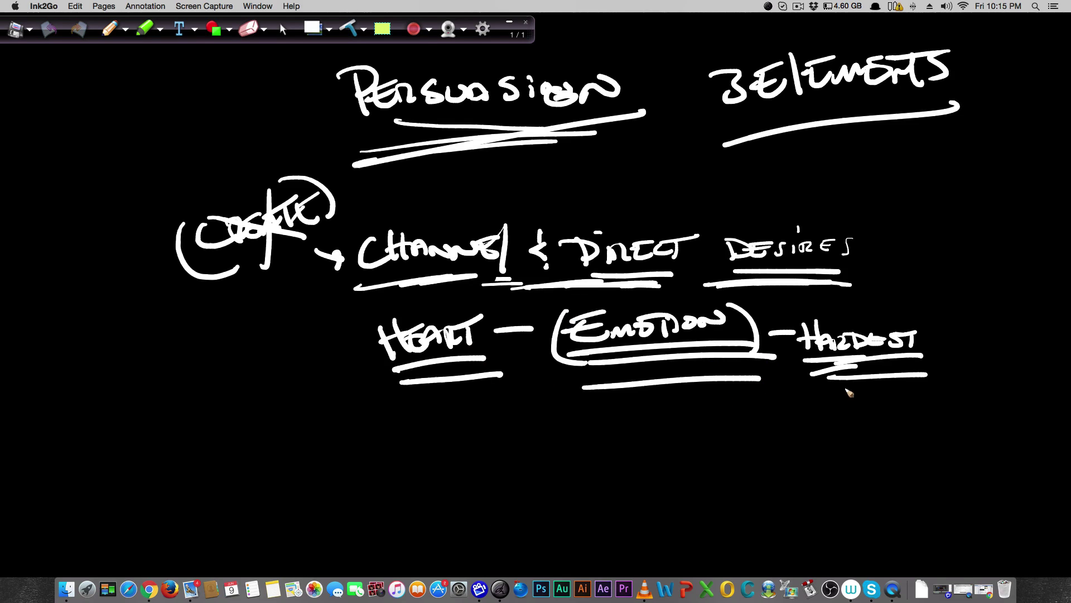
pyautogui.moveTo(862, 390)
pyautogui.mouseDown()
pyautogui.moveTo(721, 422)
pyautogui.moveTo(651, 394)
pyautogui.moveTo(686, 401)
pyautogui.mouseUp()
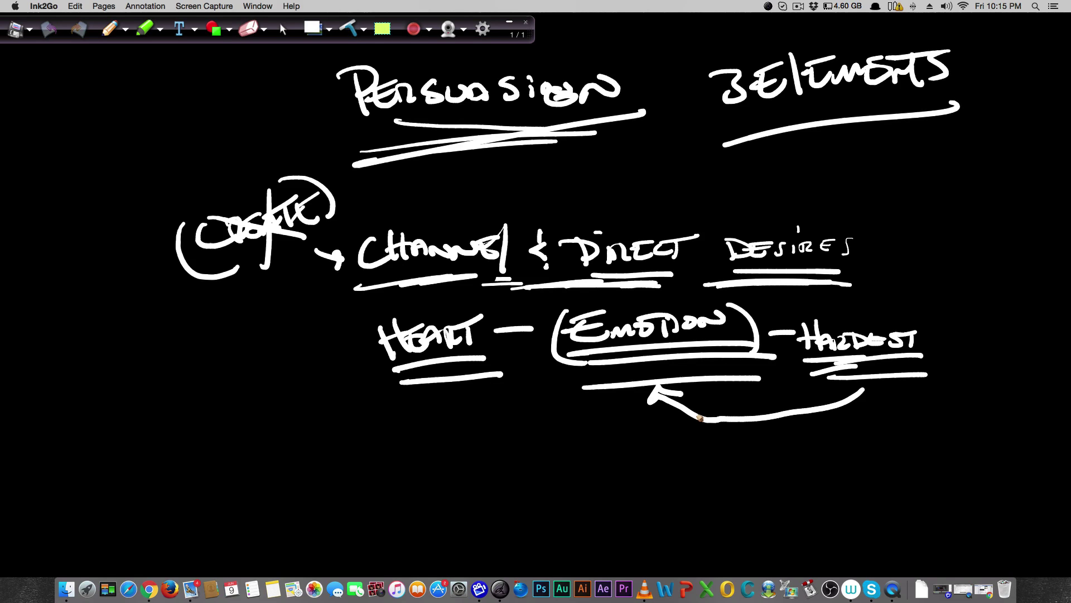
pyautogui.moveTo(702, 419); pyautogui.dragTo(674, 417)
pyautogui.moveTo(406, 390)
pyautogui.mouseDown()
pyautogui.moveTo(505, 387)
pyautogui.moveTo(511, 397)
pyautogui.mouseUp()
pyautogui.moveTo(604, 374); pyautogui.dragTo(747, 366)
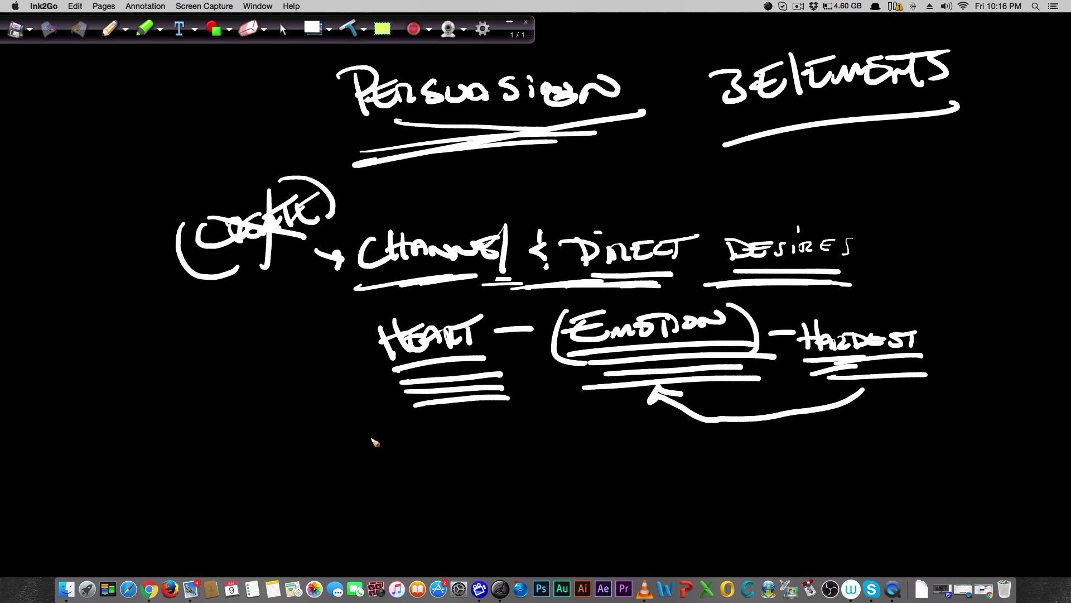
# Write 'Pathos' below 'Heart' and start the word beneath it.
pyautogui.moveTo(368, 436); pyautogui.dragTo(374, 456)
pyautogui.moveTo(374, 435); pyautogui.dragTo(422, 449)
pyautogui.moveTo(415, 431); pyautogui.dragTo(444, 448)
pyautogui.moveTo(378, 489)
pyautogui.mouseDown()
pyautogui.moveTo(416, 506)
pyautogui.moveTo(424, 488)
pyautogui.moveTo(457, 478)
pyautogui.moveTo(465, 495)
pyautogui.mouseUp()
# Box the two new words, then erase the boxed 'Pathos' and 'Logos'.
pyautogui.moveTo(376, 521)
pyautogui.mouseDown()
pyautogui.moveTo(485, 503)
pyautogui.moveTo(333, 442)
pyautogui.moveTo(482, 435)
pyautogui.moveTo(487, 509)
pyautogui.mouseUp()
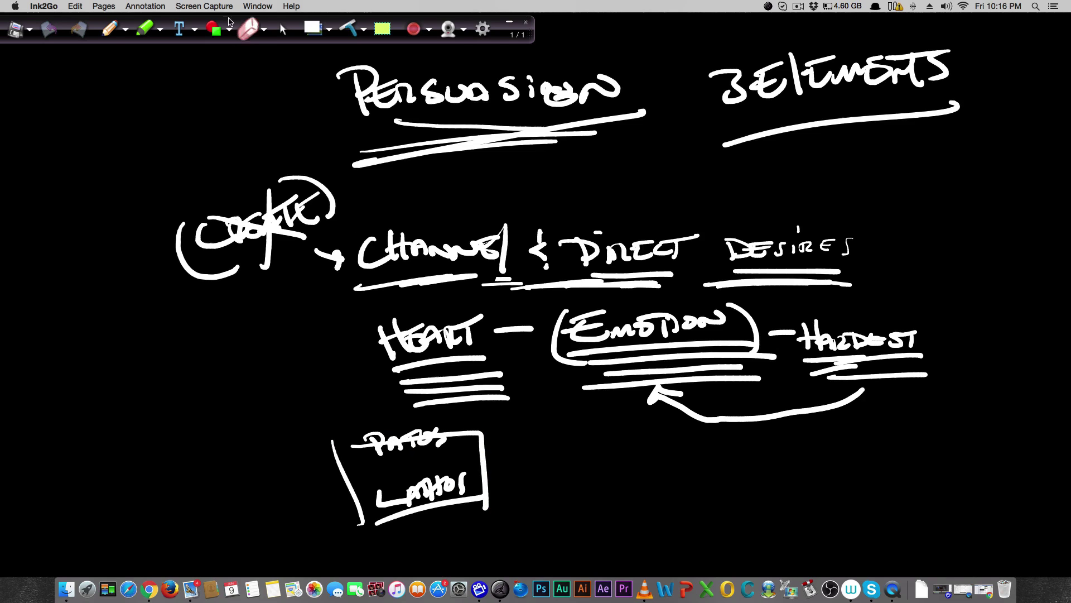
pyautogui.click(249, 28)
pyautogui.moveTo(469, 467); pyautogui.dragTo(414, 518)
pyautogui.moveTo(486, 502)
pyautogui.mouseDown()
pyautogui.moveTo(482, 444)
pyautogui.moveTo(335, 453)
pyautogui.moveTo(368, 527)
pyautogui.moveTo(339, 471)
pyautogui.mouseUp()
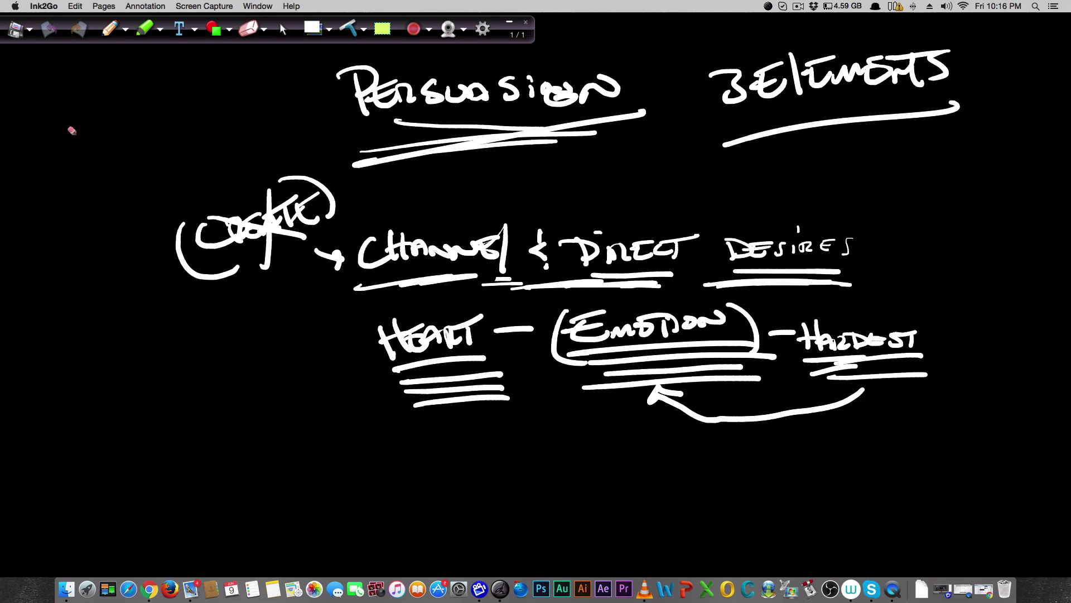
# Write a bracketed 'Comment Below' note at top left, underlining 'Below', then pick the Eraser.
pyautogui.click(125, 31)
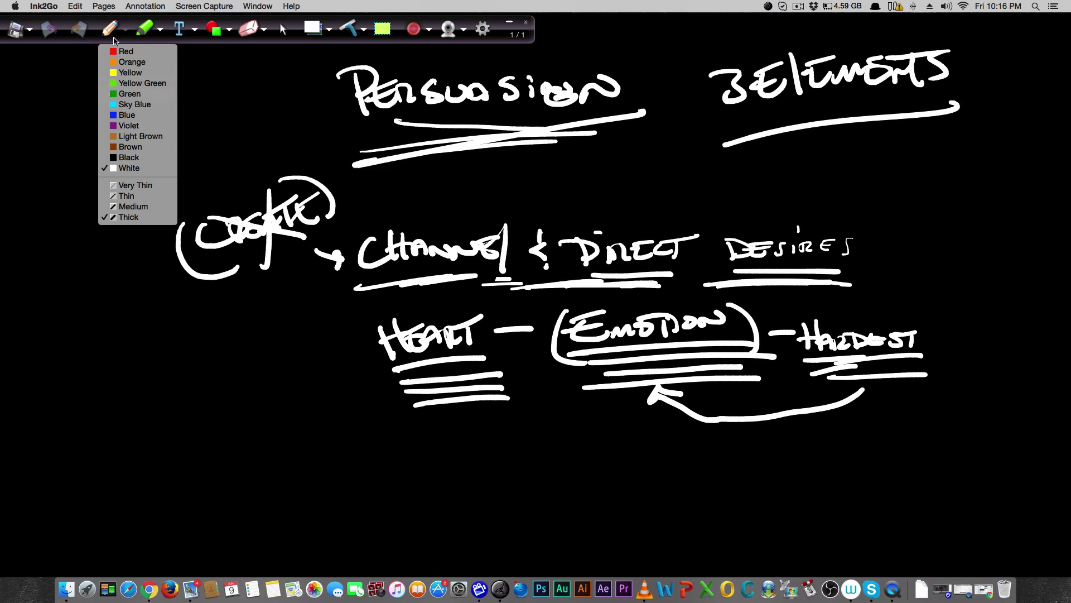
pyautogui.click(110, 29)
pyautogui.moveTo(34, 80)
pyautogui.mouseDown()
pyautogui.moveTo(26, 113)
pyautogui.moveTo(125, 92)
pyautogui.moveTo(179, 55)
pyautogui.mouseUp()
pyautogui.moveTo(76, 121)
pyautogui.mouseDown()
pyautogui.moveTo(83, 143)
pyautogui.moveTo(133, 133)
pyautogui.moveTo(168, 99)
pyautogui.mouseUp()
pyautogui.moveTo(30, 76); pyautogui.dragTo(72, 155)
pyautogui.moveTo(172, 61); pyautogui.dragTo(208, 128)
pyautogui.moveTo(75, 167)
pyautogui.mouseDown()
pyautogui.moveTo(159, 134)
pyautogui.moveTo(80, 216)
pyautogui.moveTo(92, 180)
pyautogui.moveTo(44, 159)
pyautogui.moveTo(109, 92)
pyautogui.moveTo(201, 84)
pyautogui.moveTo(9, 125)
pyautogui.moveTo(12, 164)
pyautogui.mouseUp()
pyautogui.click(247, 29)
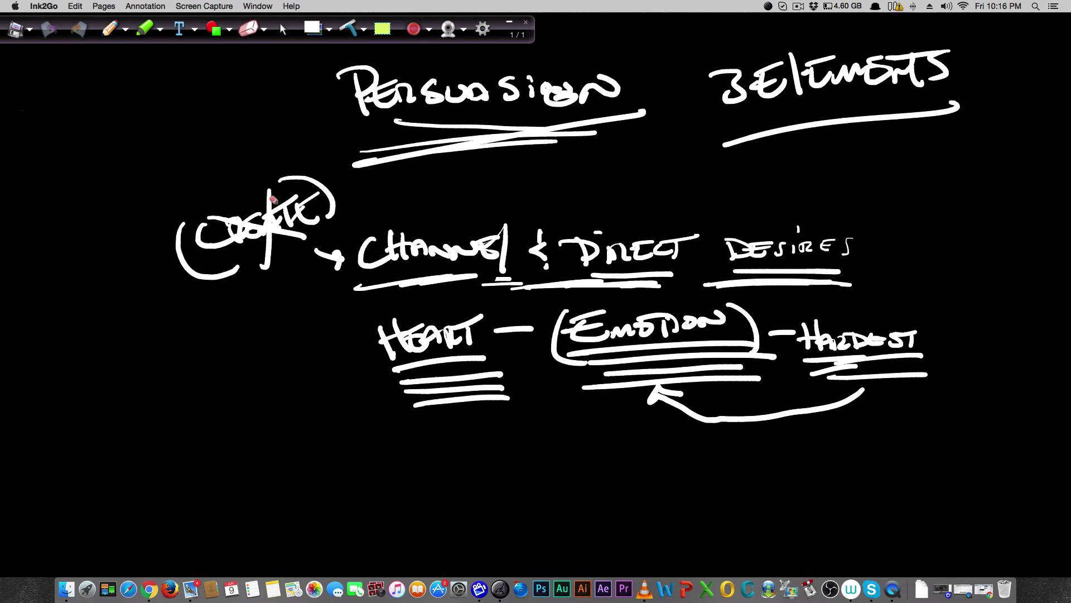
# Choose an ink colour from the pen dropdown and go back to the pen.
pyautogui.click(130, 34)
pyautogui.click(118, 35)
pyautogui.click(112, 29)
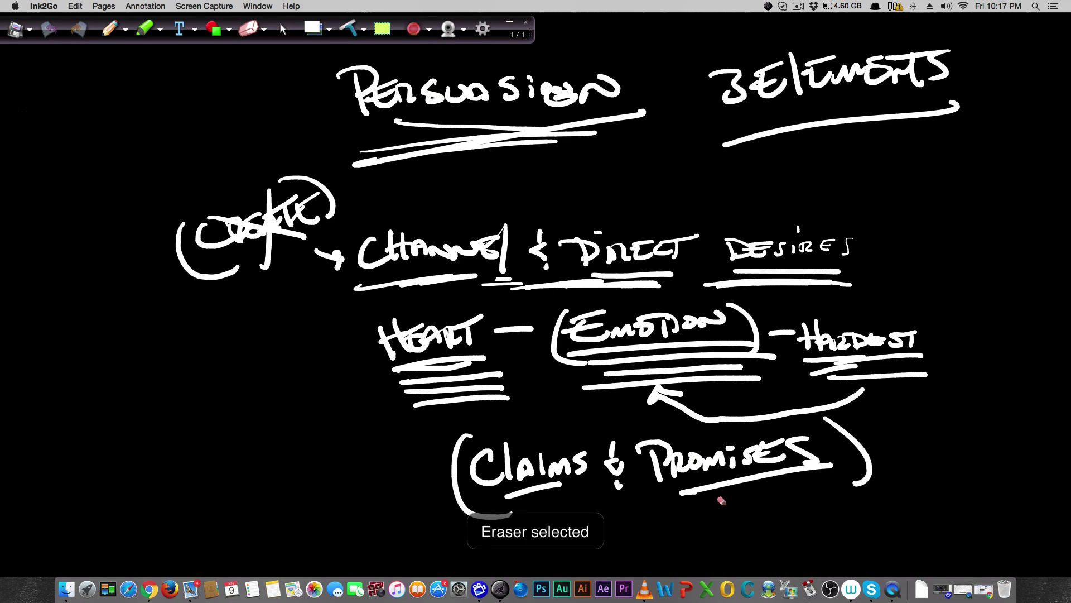
# Erase 'Promises' and the notes below the Desires line, then reselect the pen.
pyautogui.moveTo(691, 456)
pyautogui.mouseDown()
pyautogui.moveTo(863, 473)
pyautogui.moveTo(623, 465)
pyautogui.moveTo(470, 503)
pyautogui.moveTo(456, 470)
pyautogui.moveTo(469, 435)
pyautogui.moveTo(819, 411)
pyautogui.moveTo(904, 360)
pyautogui.moveTo(761, 331)
pyautogui.moveTo(654, 377)
pyautogui.moveTo(666, 385)
pyautogui.moveTo(636, 330)
pyautogui.moveTo(578, 327)
pyautogui.moveTo(725, 313)
pyautogui.moveTo(527, 335)
pyautogui.moveTo(632, 368)
pyautogui.moveTo(426, 394)
pyautogui.moveTo(459, 333)
pyautogui.moveTo(356, 351)
pyautogui.moveTo(481, 373)
pyautogui.moveTo(468, 430)
pyautogui.moveTo(492, 323)
pyautogui.mouseUp()
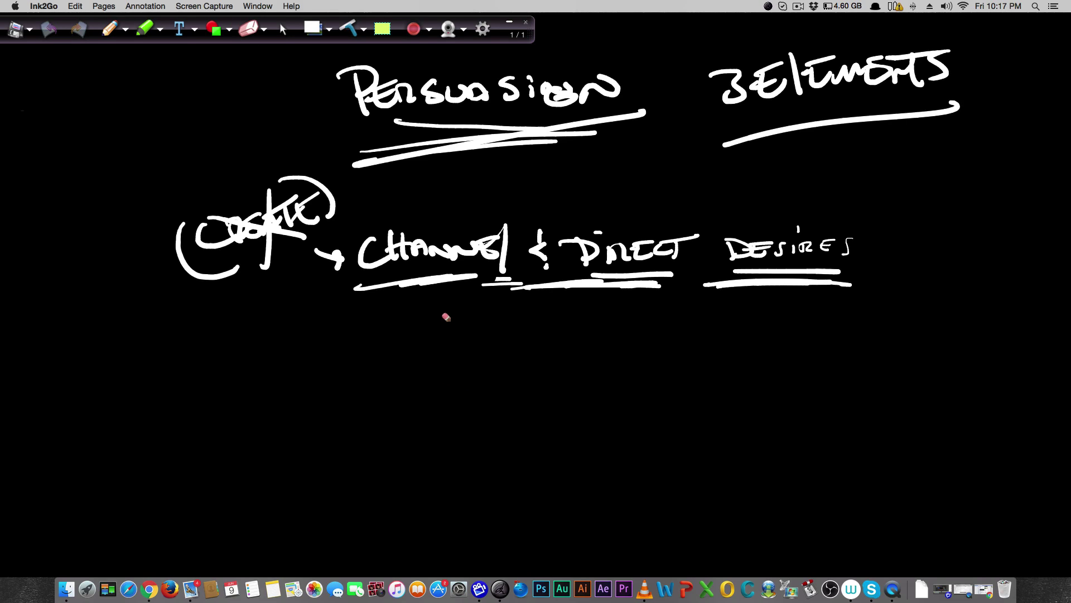
pyautogui.click(110, 29)
# Write a bracketed '(Logic)' below 'Channel' followed by a dash.
pyautogui.moveTo(266, 339)
pyautogui.mouseDown()
pyautogui.moveTo(293, 381)
pyautogui.moveTo(339, 360)
pyautogui.moveTo(360, 372)
pyautogui.mouseUp()
pyautogui.moveTo(368, 341); pyautogui.dragTo(372, 373)
pyautogui.moveTo(356, 322); pyautogui.dragTo(385, 384)
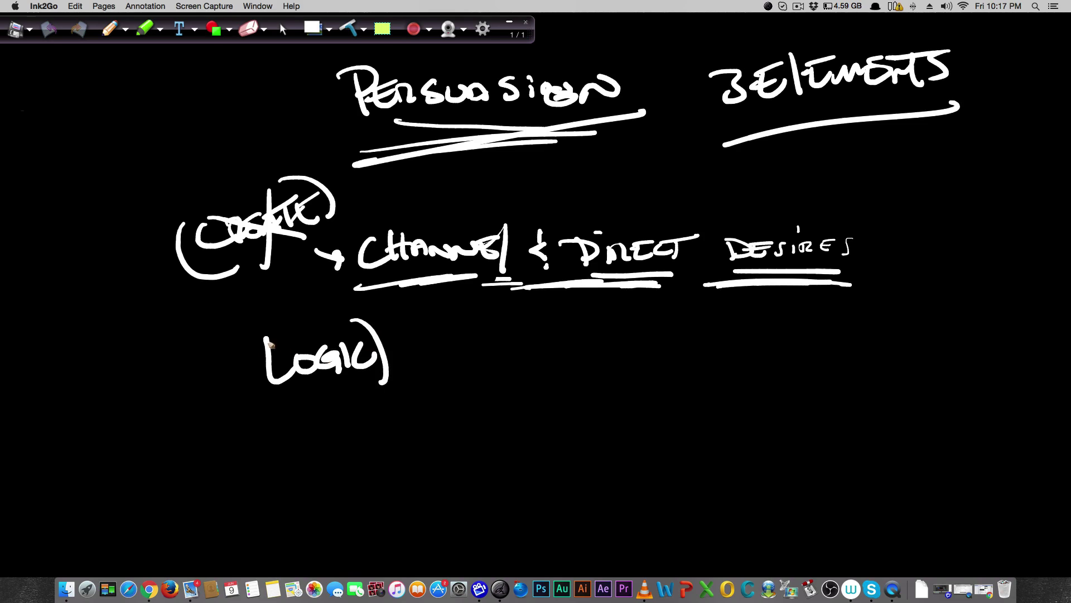
pyautogui.moveTo(263, 342); pyautogui.dragTo(322, 415)
pyautogui.moveTo(407, 346); pyautogui.dragTo(452, 341)
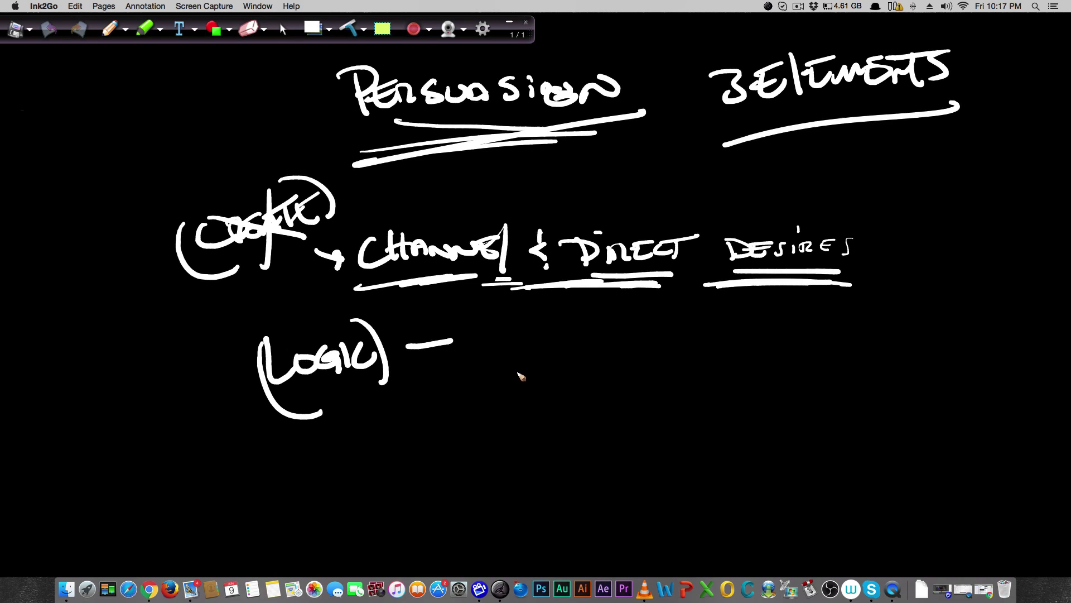
# Write 'Features' after the dash and underline it.
pyautogui.moveTo(484, 328)
pyautogui.mouseDown()
pyautogui.moveTo(489, 356)
pyautogui.moveTo(513, 310)
pyautogui.mouseUp()
pyautogui.moveTo(479, 343)
pyautogui.mouseDown()
pyautogui.moveTo(548, 319)
pyautogui.moveTo(620, 344)
pyautogui.moveTo(673, 338)
pyautogui.mouseUp()
pyautogui.moveTo(506, 369); pyautogui.dragTo(670, 339)
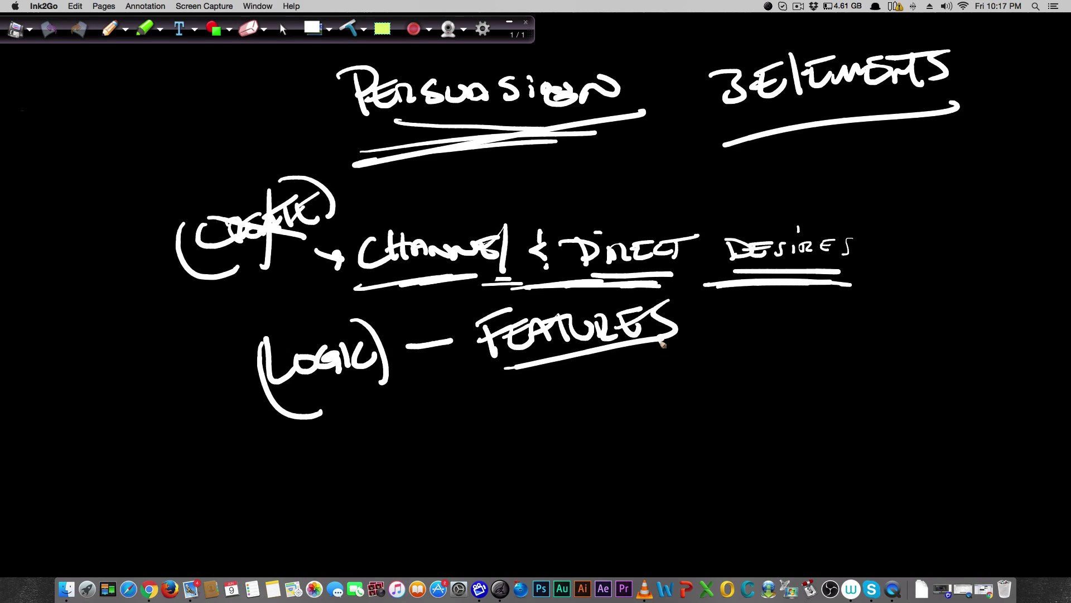
pyautogui.moveTo(532, 384); pyautogui.dragTo(742, 338)
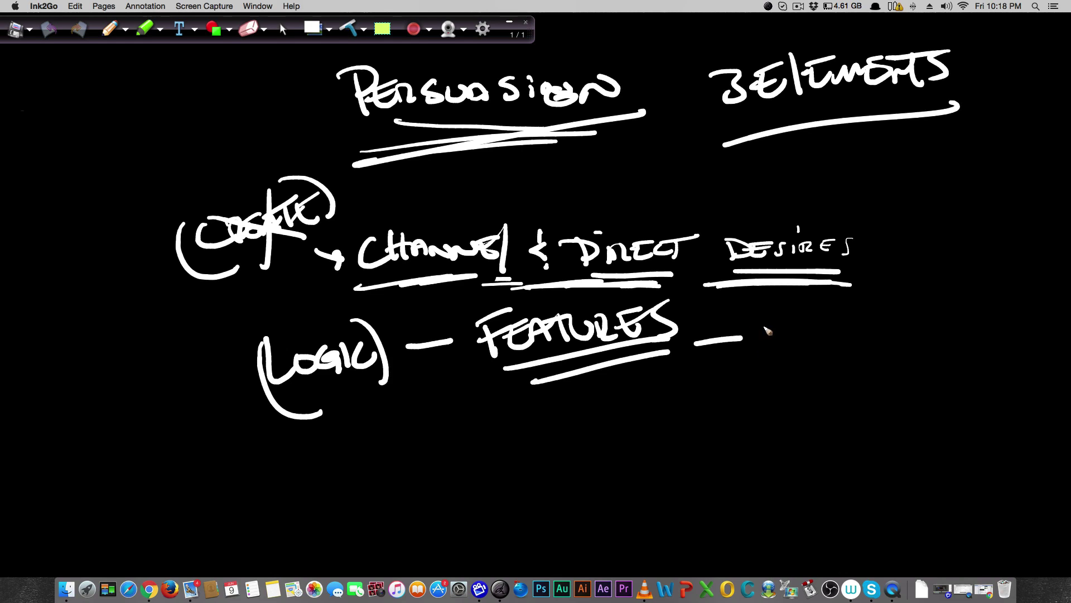
# Write 'Functional' after the second dash.
pyautogui.moveTo(777, 323)
pyautogui.mouseDown()
pyautogui.moveTo(779, 359)
pyautogui.moveTo(804, 308)
pyautogui.mouseUp()
pyautogui.moveTo(770, 337); pyautogui.dragTo(845, 330)
pyautogui.moveTo(837, 326); pyautogui.dragTo(890, 331)
pyautogui.moveTo(887, 314)
pyautogui.mouseDown()
pyautogui.moveTo(911, 325)
pyautogui.moveTo(934, 314)
pyautogui.mouseUp()
pyautogui.moveTo(944, 276); pyautogui.dragTo(958, 323)
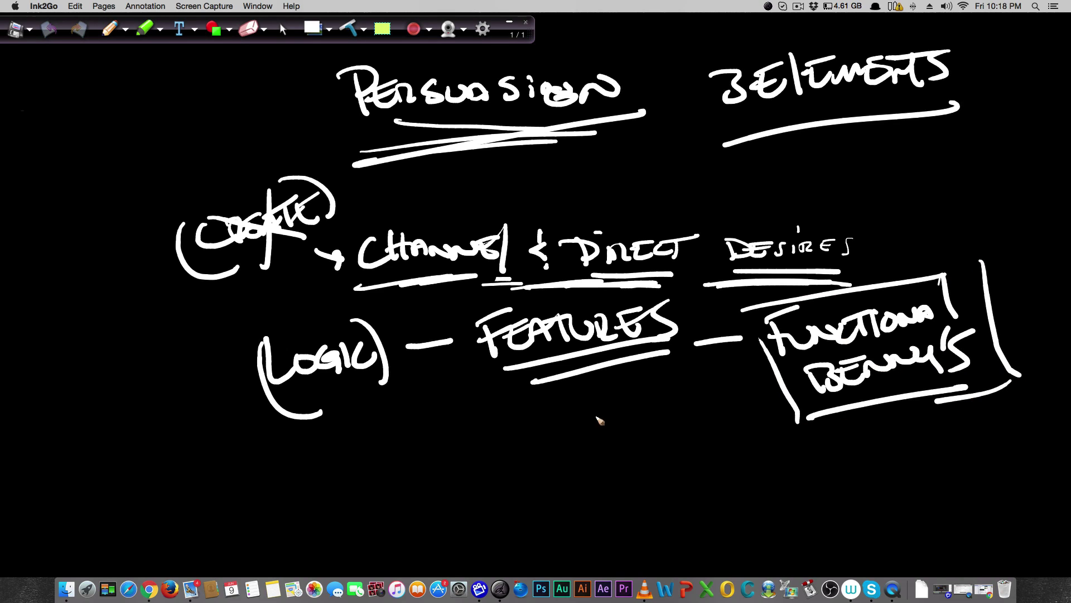
# Write a bracketed '(Proof)' beneath 'Features'.
pyautogui.moveTo(597, 402); pyautogui.dragTo(617, 443)
pyautogui.moveTo(562, 394); pyautogui.dragTo(651, 432)
pyautogui.moveTo(637, 411)
pyautogui.mouseDown()
pyautogui.moveTo(668, 431)
pyautogui.moveTo(686, 425)
pyautogui.mouseUp()
pyautogui.moveTo(695, 397)
pyautogui.mouseDown()
pyautogui.moveTo(707, 419)
pyautogui.moveTo(721, 401)
pyautogui.mouseUp()
pyautogui.moveTo(556, 382); pyautogui.dragTo(646, 456)
pyautogui.moveTo(698, 347); pyautogui.dragTo(743, 427)
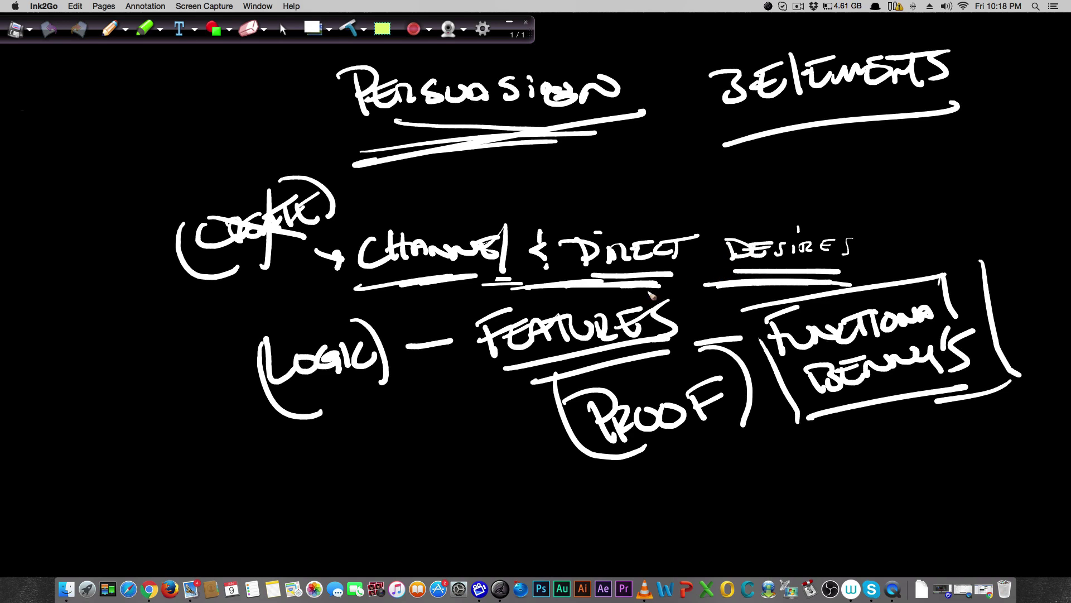
# Write a bracketed '(WIIFM)' at the lower left.
pyautogui.moveTo(368, 474)
pyautogui.mouseDown()
pyautogui.moveTo(410, 500)
pyautogui.moveTo(423, 490)
pyautogui.mouseUp()
pyautogui.moveTo(437, 464)
pyautogui.mouseDown()
pyautogui.moveTo(441, 488)
pyautogui.moveTo(477, 474)
pyautogui.mouseUp()
pyautogui.moveTo(339, 465); pyautogui.dragTo(400, 514)
pyautogui.moveTo(427, 426); pyautogui.dragTo(493, 470)
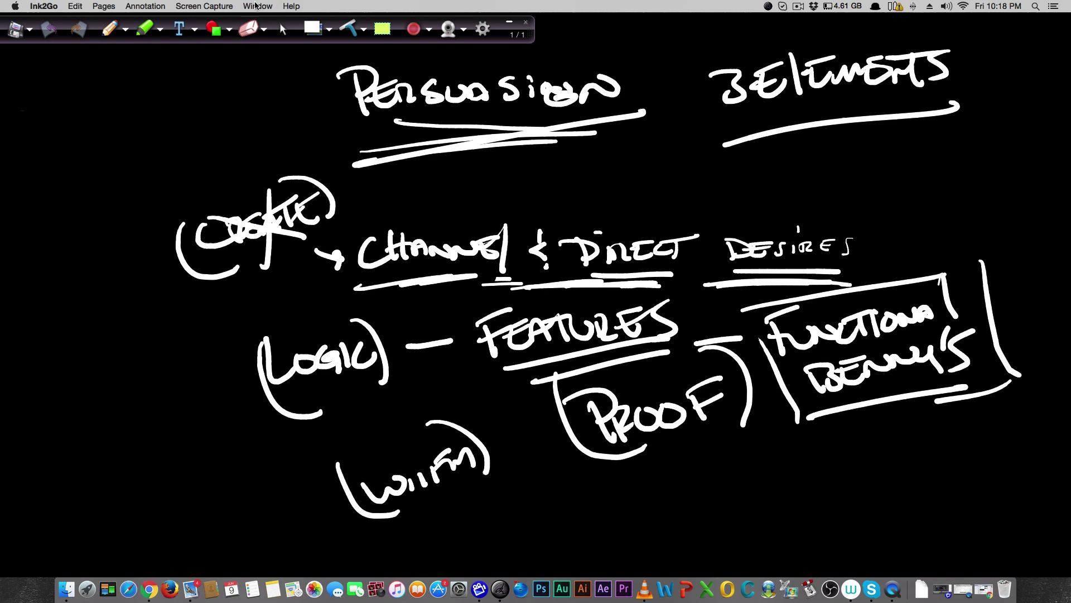
# Erase the circled word left of Channel along with its leftover arrow and dots.
pyautogui.click(249, 30)
pyautogui.moveTo(234, 226)
pyautogui.mouseDown()
pyautogui.moveTo(310, 201)
pyautogui.moveTo(293, 243)
pyautogui.moveTo(251, 273)
pyautogui.mouseUp()
pyautogui.moveTo(331, 260); pyautogui.dragTo(180, 255)
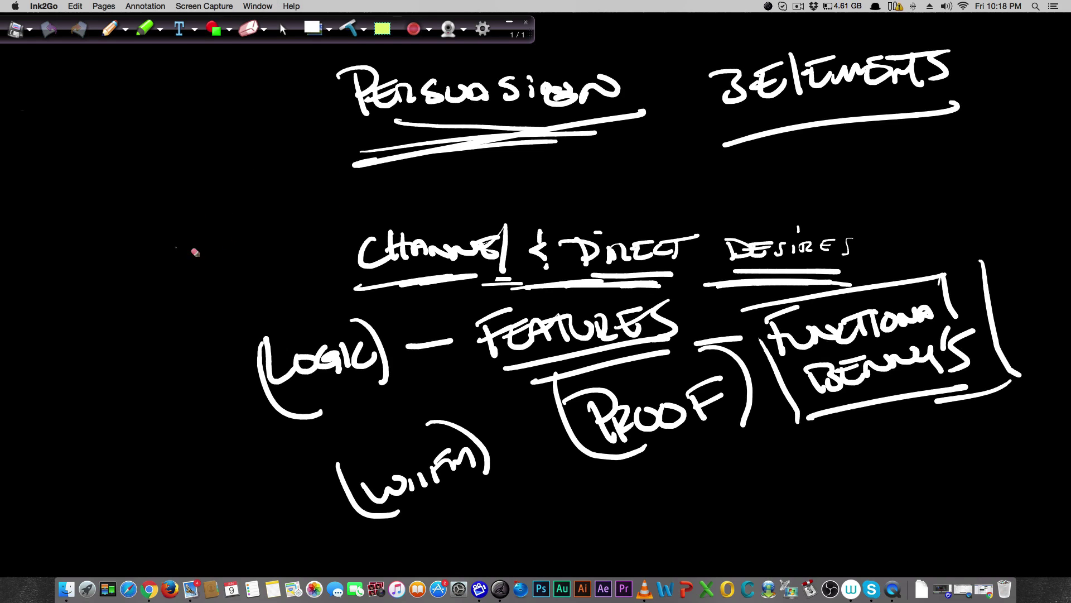
# Write 'Emotion' in yellow, with a curved arrow down toward WIIFM and an underline.
pyautogui.click(110, 30)
pyautogui.click(134, 80)
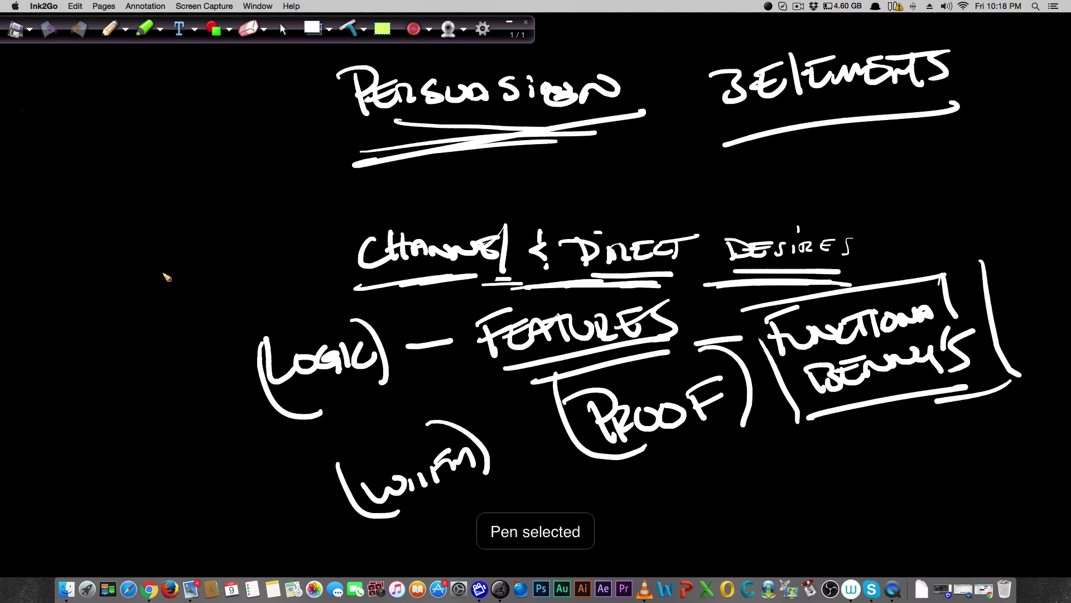
pyautogui.moveTo(140, 256)
pyautogui.mouseDown()
pyautogui.moveTo(168, 280)
pyautogui.moveTo(212, 260)
pyautogui.mouseUp()
pyautogui.moveTo(224, 234)
pyautogui.mouseDown()
pyautogui.moveTo(233, 255)
pyautogui.moveTo(238, 242)
pyautogui.moveTo(255, 245)
pyautogui.mouseUp()
pyautogui.moveTo(255, 230); pyautogui.dragTo(300, 214)
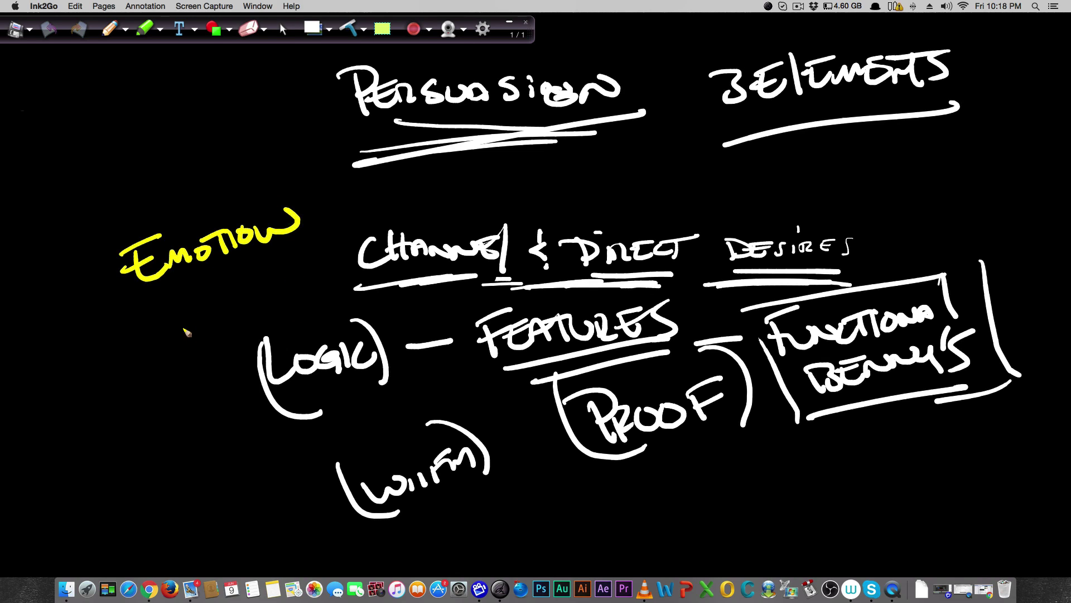
pyautogui.moveTo(194, 309); pyautogui.dragTo(261, 473)
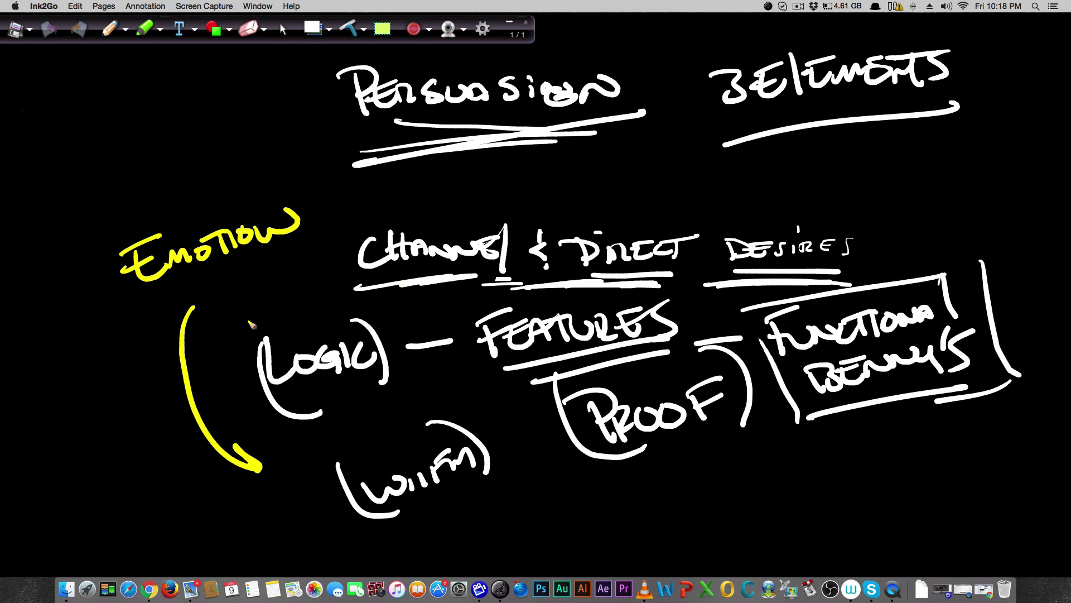
pyautogui.moveTo(143, 310); pyautogui.dragTo(301, 254)
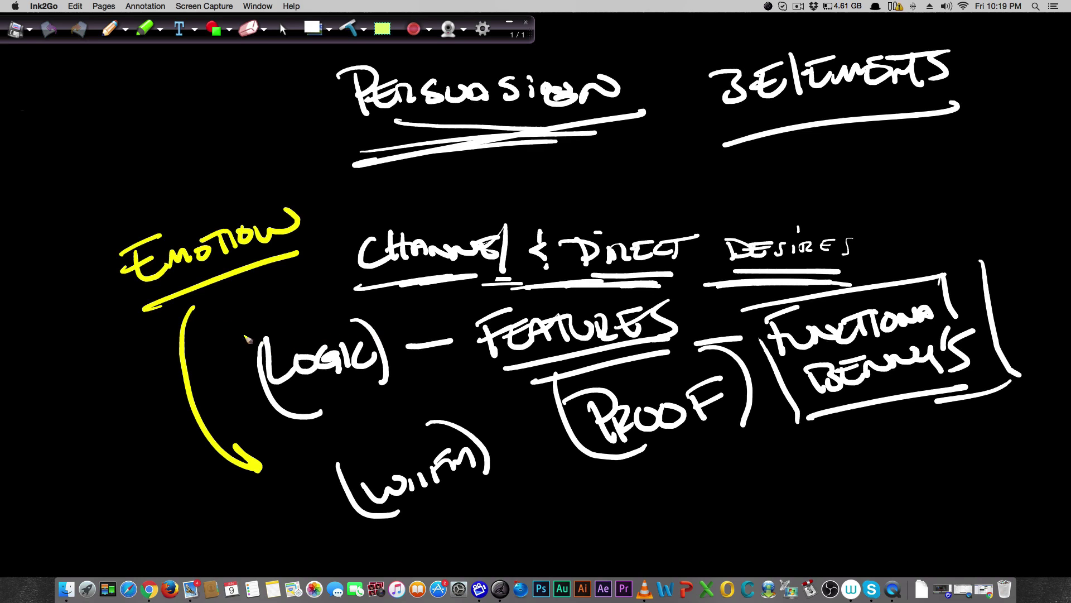
# Switch to red ink, trace over 'Logic' and double-underline 'Features'.
pyautogui.click(126, 34)
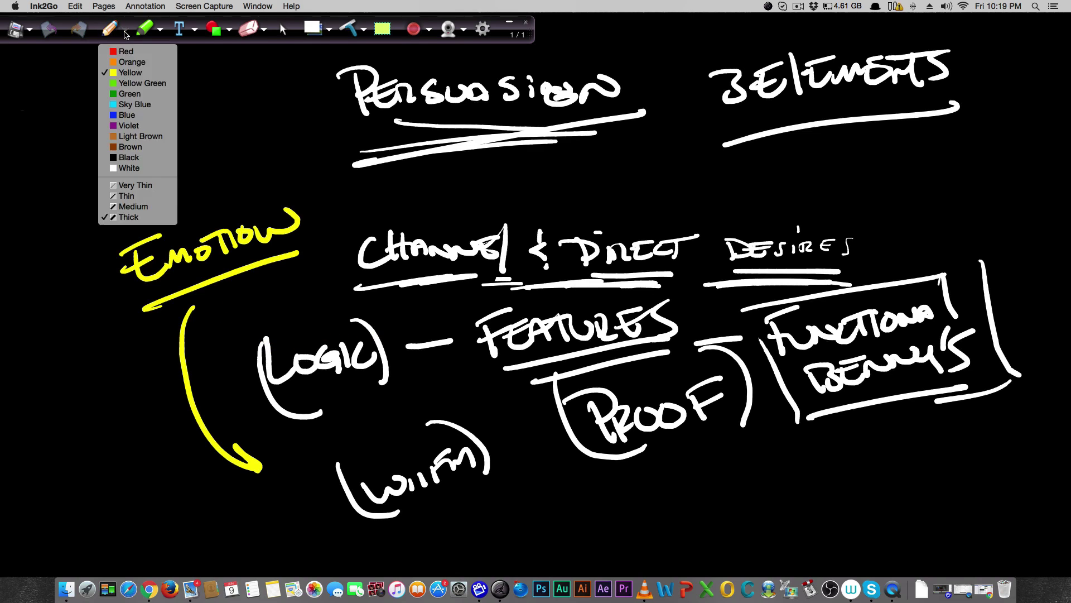
pyautogui.click(131, 51)
pyautogui.moveTo(269, 343)
pyautogui.mouseDown()
pyautogui.moveTo(285, 384)
pyautogui.moveTo(351, 350)
pyautogui.moveTo(360, 368)
pyautogui.moveTo(386, 368)
pyautogui.moveTo(477, 340)
pyautogui.mouseUp()
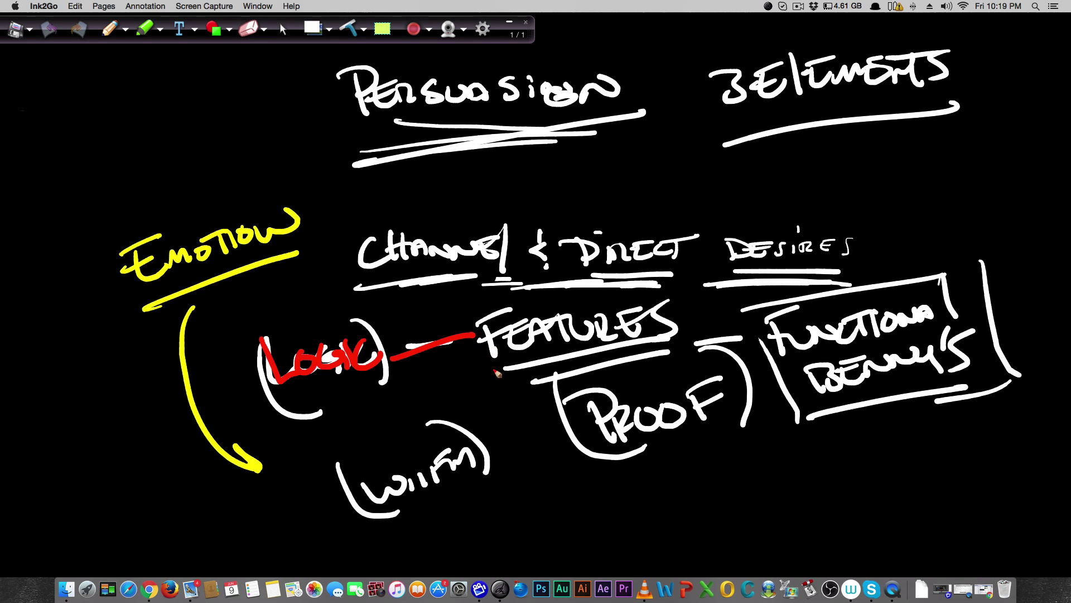
pyautogui.moveTo(520, 365); pyautogui.dragTo(633, 335)
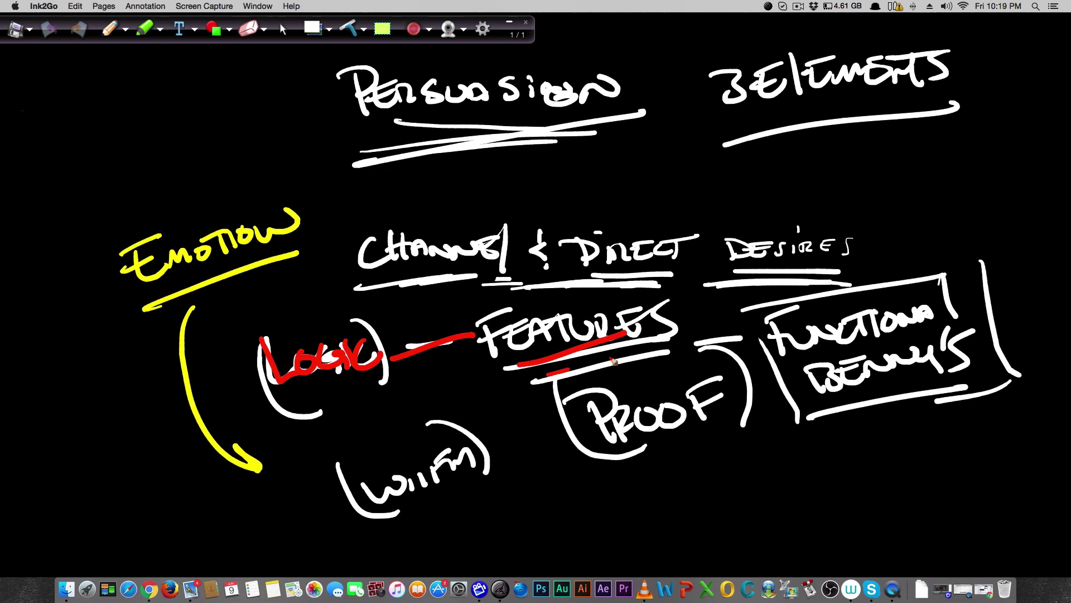
pyautogui.moveTo(549, 373); pyautogui.dragTo(657, 344)
# Underline the boxed Functional Benefits in red, trace and bracket 'Proof', and retrace 'Features'.
pyautogui.moveTo(792, 360); pyautogui.dragTo(925, 327)
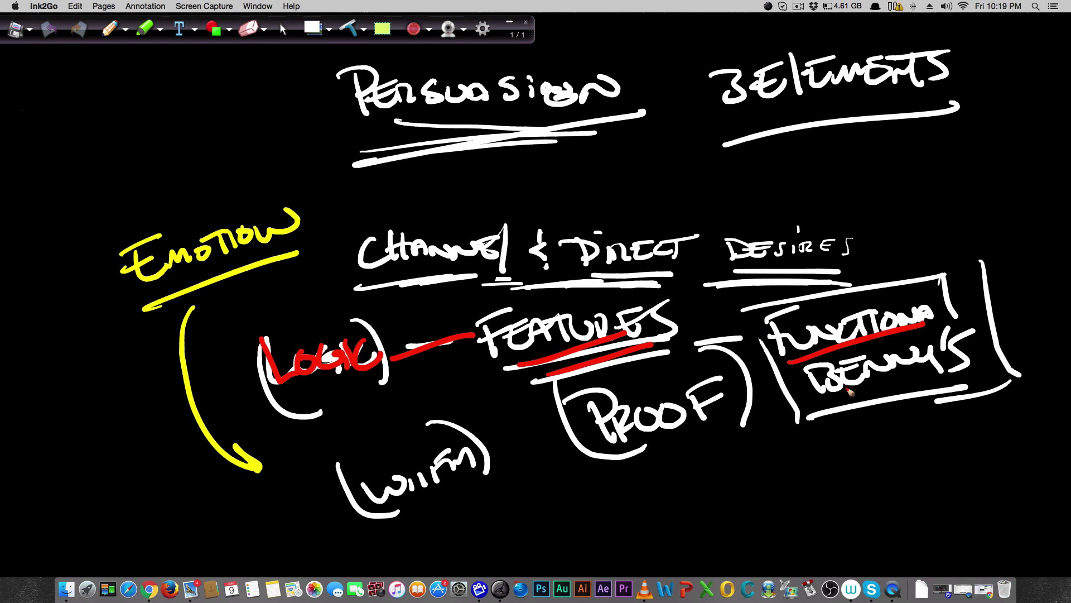
pyautogui.moveTo(842, 395); pyautogui.dragTo(942, 376)
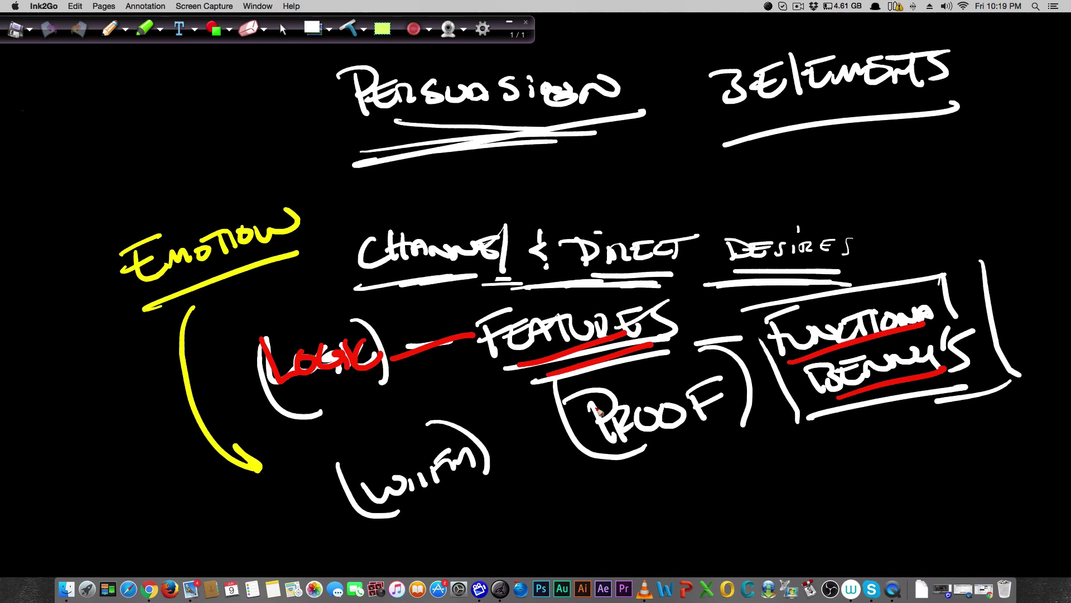
pyautogui.moveTo(598, 411)
pyautogui.mouseDown()
pyautogui.moveTo(615, 456)
pyautogui.moveTo(619, 428)
pyautogui.moveTo(707, 425)
pyautogui.mouseUp()
pyautogui.moveTo(695, 394)
pyautogui.mouseDown()
pyautogui.moveTo(729, 373)
pyautogui.moveTo(733, 390)
pyautogui.mouseUp()
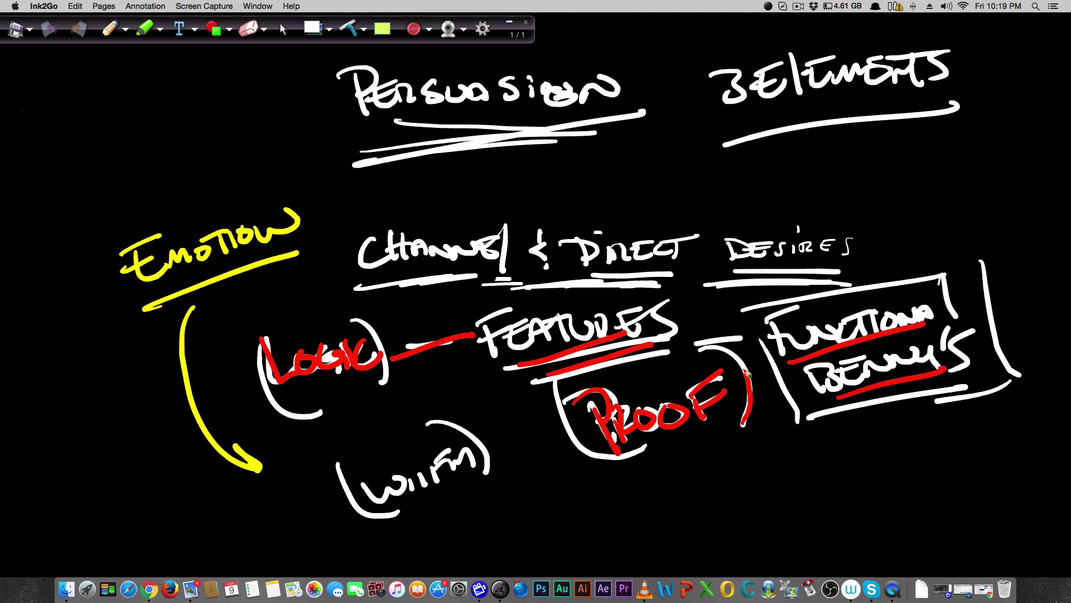
pyautogui.moveTo(743, 368); pyautogui.dragTo(720, 357)
pyautogui.moveTo(499, 332)
pyautogui.mouseDown()
pyautogui.moveTo(490, 360)
pyautogui.moveTo(506, 314)
pyautogui.moveTo(517, 328)
pyautogui.moveTo(536, 326)
pyautogui.moveTo(541, 344)
pyautogui.moveTo(566, 332)
pyautogui.moveTo(568, 345)
pyautogui.moveTo(637, 337)
pyautogui.moveTo(649, 322)
pyautogui.moveTo(675, 340)
pyautogui.mouseUp()
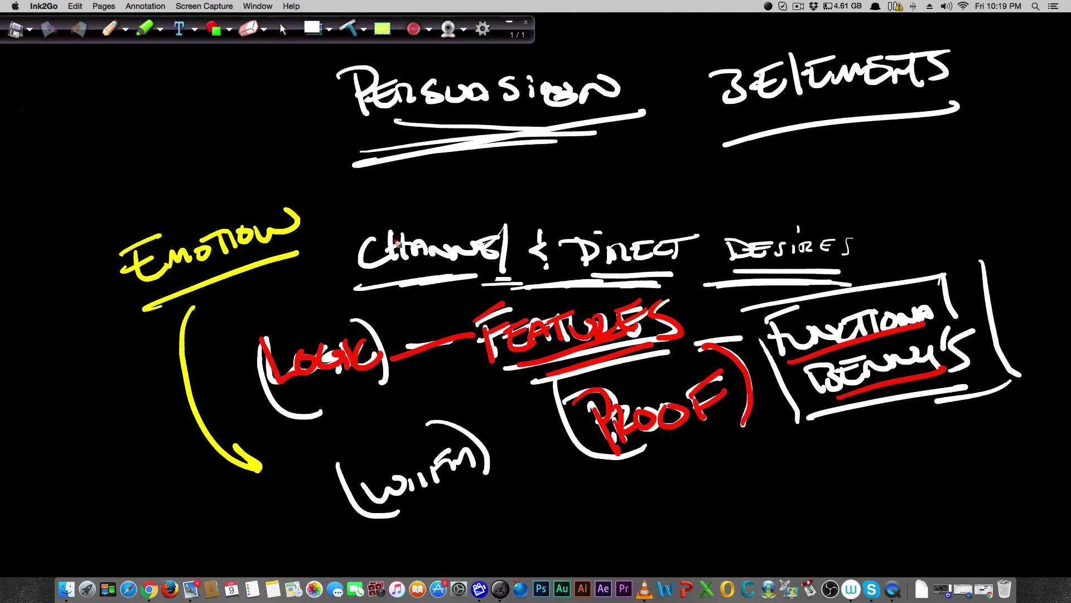
# Write a yellow 'Smash' label at the top-left of the page.
pyautogui.click(112, 29)
pyautogui.click(125, 34)
pyautogui.click(130, 72)
pyautogui.moveTo(34, 96)
pyautogui.mouseDown()
pyautogui.moveTo(25, 118)
pyautogui.moveTo(74, 101)
pyautogui.moveTo(109, 67)
pyautogui.moveTo(38, 141)
pyautogui.mouseUp()
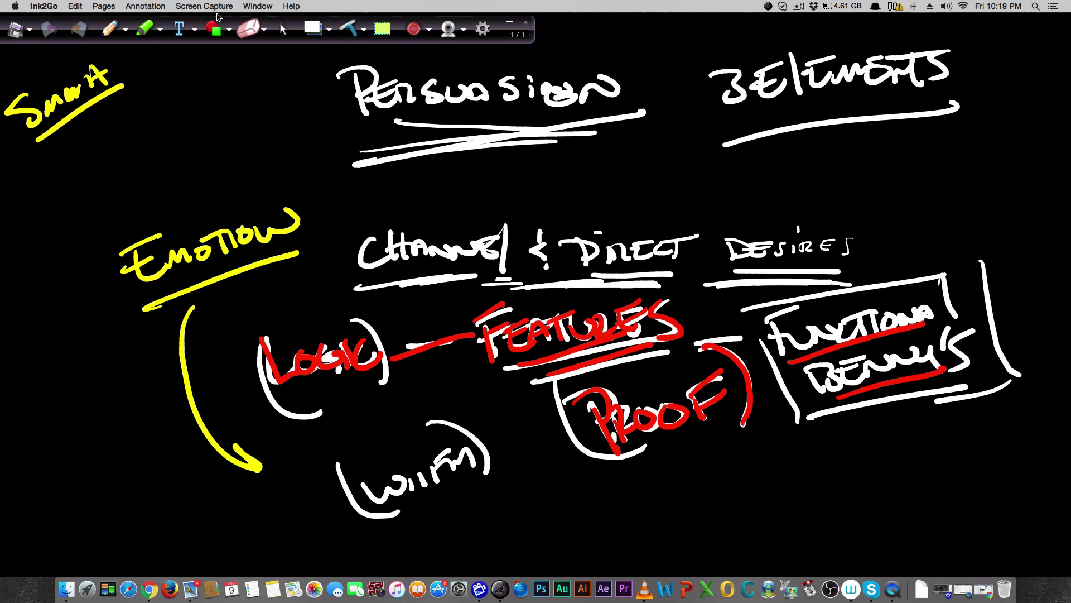
# Draw white lines beneath the label, try red ink, then return to white.
pyautogui.click(124, 34)
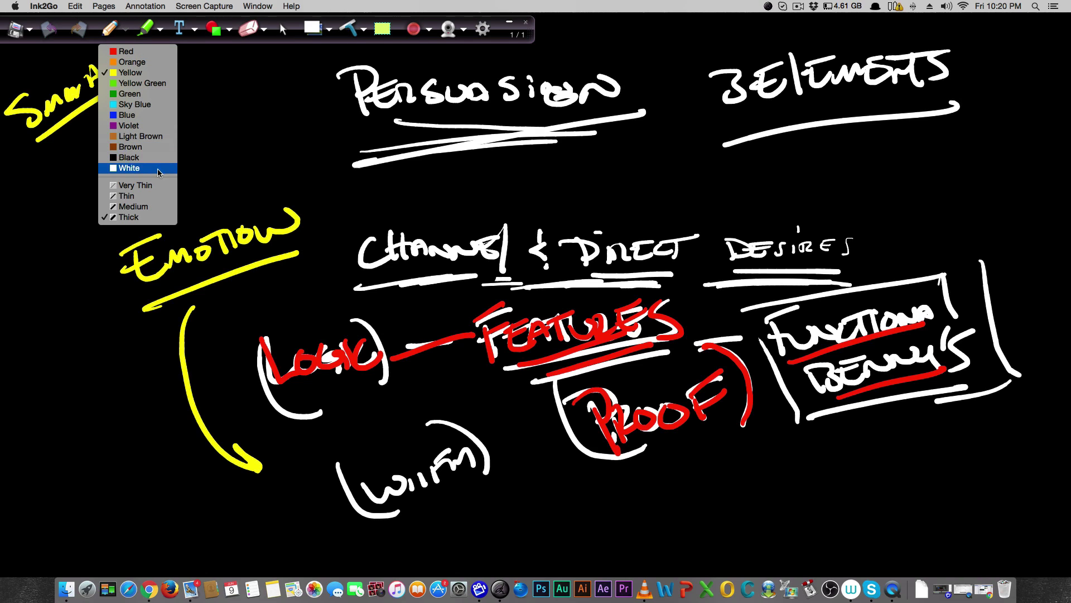
pyautogui.click(129, 168)
pyautogui.moveTo(143, 94)
pyautogui.mouseDown()
pyautogui.moveTo(50, 152)
pyautogui.moveTo(75, 161)
pyautogui.moveTo(152, 101)
pyautogui.mouseUp()
pyautogui.click(125, 35)
pyautogui.click(132, 58)
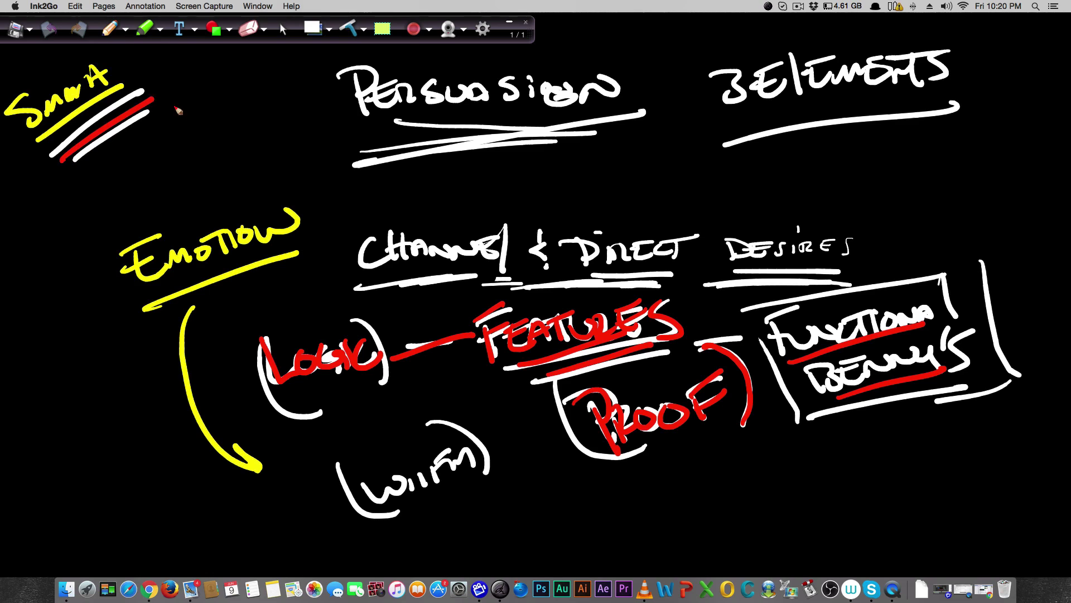
pyautogui.click(127, 35)
pyautogui.click(151, 172)
# Double-underline LOGIC, draw arrows toward PROOF, and underline EMOTION in white.
pyautogui.moveTo(289, 387); pyautogui.dragTo(377, 368)
pyautogui.moveTo(308, 402); pyautogui.dragTo(381, 384)
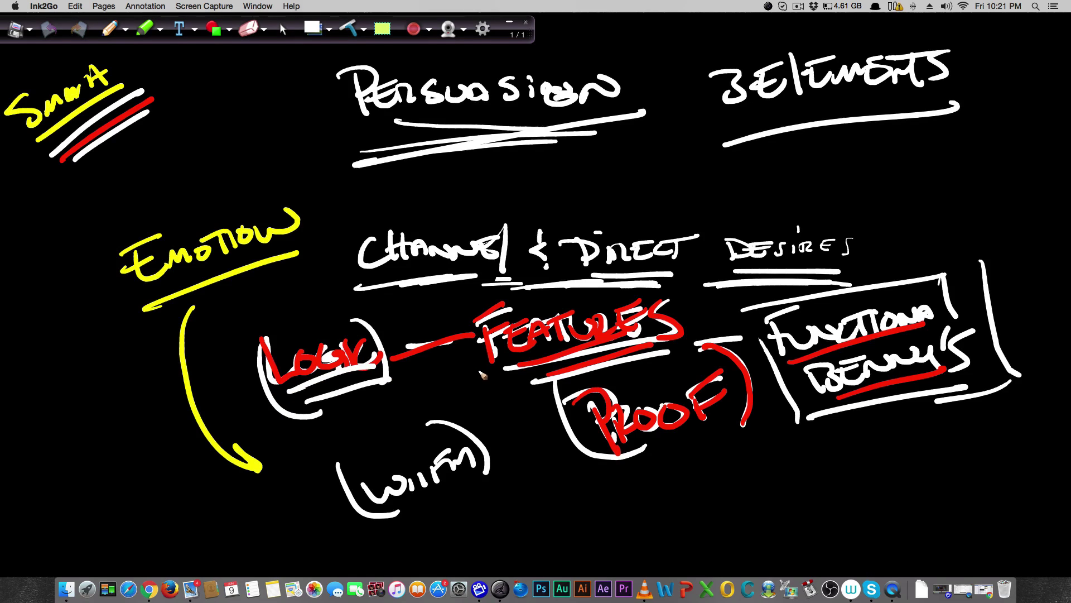
pyautogui.moveTo(452, 376)
pyautogui.mouseDown()
pyautogui.moveTo(501, 372)
pyautogui.moveTo(490, 390)
pyautogui.moveTo(529, 406)
pyautogui.moveTo(519, 423)
pyautogui.mouseUp()
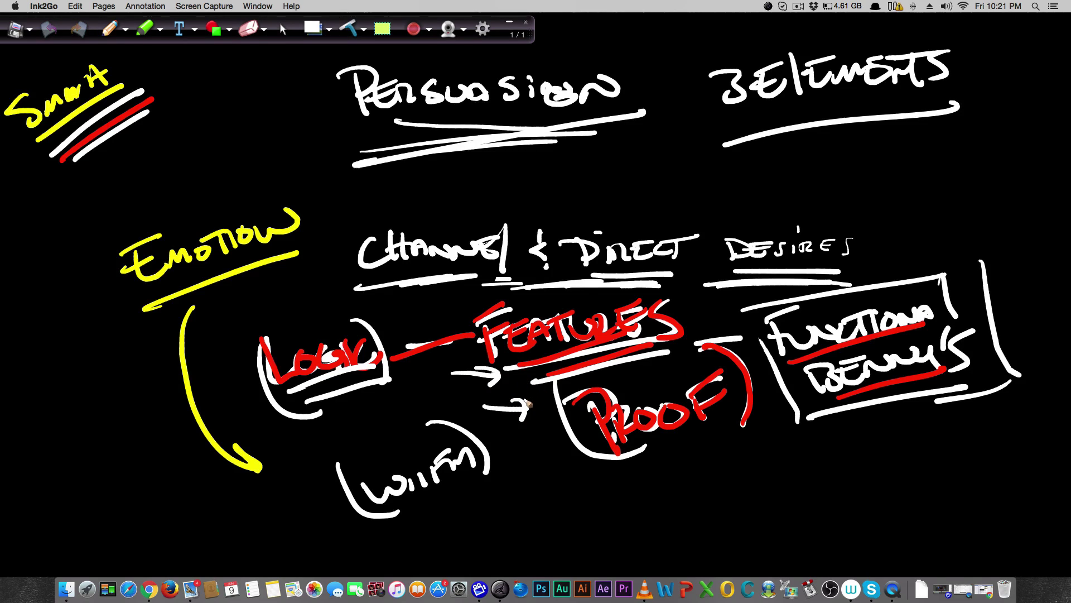
pyautogui.moveTo(174, 308)
pyautogui.mouseDown()
pyautogui.moveTo(268, 283)
pyautogui.moveTo(277, 293)
pyautogui.mouseUp()
# Handwrite 'People Don't Buy' above the Channel & Direct Desires heading.
pyautogui.moveTo(351, 194)
pyautogui.mouseDown()
pyautogui.moveTo(356, 224)
pyautogui.moveTo(360, 208)
pyautogui.moveTo(411, 216)
pyautogui.mouseUp()
pyautogui.moveTo(402, 186)
pyautogui.mouseDown()
pyautogui.moveTo(420, 205)
pyautogui.moveTo(474, 204)
pyautogui.mouseUp()
pyautogui.moveTo(456, 184); pyautogui.dragTo(503, 204)
pyautogui.moveTo(500, 189)
pyautogui.mouseDown()
pyautogui.moveTo(523, 200)
pyautogui.moveTo(593, 191)
pyautogui.mouseUp()
pyautogui.moveTo(579, 171); pyautogui.dragTo(630, 187)
pyautogui.moveTo(620, 176); pyautogui.dragTo(725, 187)
pyautogui.moveTo(720, 166)
pyautogui.mouseDown()
pyautogui.moveTo(753, 184)
pyautogui.moveTo(804, 177)
pyautogui.mouseUp()
pyautogui.moveTo(783, 153)
pyautogui.mouseDown()
pyautogui.moveTo(813, 156)
pyautogui.moveTo(812, 171)
pyautogui.moveTo(782, 154)
pyautogui.mouseUp()
# Add '(Results)' and '(Outcomes)' in parentheses after the new line.
pyautogui.moveTo(837, 151); pyautogui.dragTo(829, 182)
pyautogui.moveTo(686, 158)
pyautogui.mouseDown()
pyautogui.moveTo(692, 178)
pyautogui.moveTo(733, 200)
pyautogui.mouseUp()
pyautogui.moveTo(884, 147); pyautogui.dragTo(871, 167)
pyautogui.moveTo(888, 151)
pyautogui.mouseDown()
pyautogui.moveTo(911, 164)
pyautogui.moveTo(951, 155)
pyautogui.mouseUp()
pyautogui.moveTo(943, 143)
pyautogui.mouseDown()
pyautogui.moveTo(960, 158)
pyautogui.moveTo(1017, 144)
pyautogui.moveTo(1030, 154)
pyautogui.mouseUp()
pyautogui.click(850, 156)
pyautogui.moveTo(862, 143); pyautogui.dragTo(912, 178)
pyautogui.moveTo(979, 107); pyautogui.dragTo(1020, 161)
# Underline the new line along with Results and Outcomes.
pyautogui.moveTo(353, 239); pyautogui.dragTo(653, 182)
pyautogui.moveTo(729, 195); pyautogui.dragTo(819, 184)
pyautogui.moveTo(896, 187); pyautogui.dragTo(1014, 171)
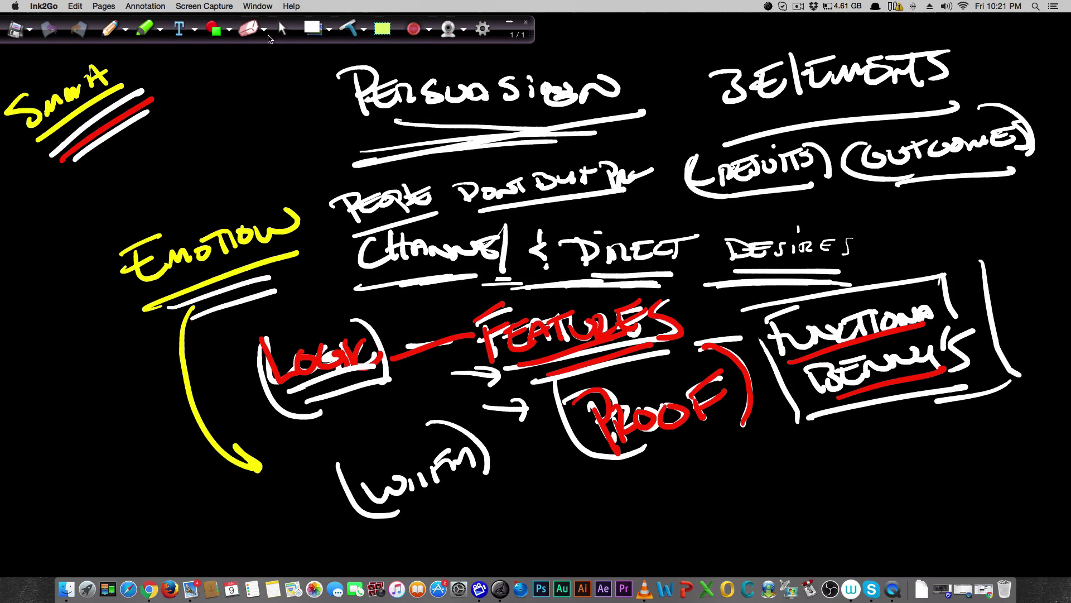
pyautogui.press('p')
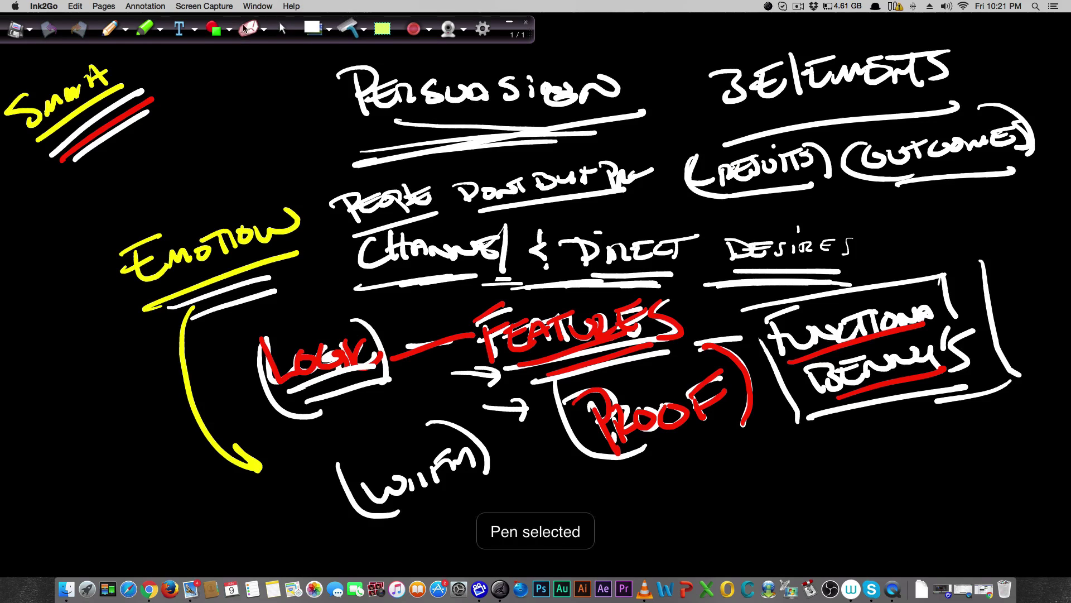
# Erase Outcomes, Results, Desires and the middle lines of handwriting.
pyautogui.click(248, 29)
pyautogui.moveTo(887, 174)
pyautogui.mouseDown()
pyautogui.moveTo(1043, 167)
pyautogui.moveTo(996, 108)
pyautogui.mouseUp()
pyautogui.moveTo(895, 157)
pyautogui.mouseDown()
pyautogui.moveTo(795, 159)
pyautogui.moveTo(657, 182)
pyautogui.moveTo(846, 190)
pyautogui.moveTo(768, 254)
pyautogui.moveTo(846, 285)
pyautogui.moveTo(828, 261)
pyautogui.mouseUp()
pyautogui.moveTo(1004, 129); pyautogui.dragTo(985, 124)
pyautogui.moveTo(773, 233)
pyautogui.mouseDown()
pyautogui.moveTo(502, 276)
pyautogui.moveTo(586, 176)
pyautogui.moveTo(336, 201)
pyautogui.moveTo(301, 239)
pyautogui.moveTo(477, 276)
pyautogui.moveTo(494, 309)
pyautogui.mouseUp()
# Erase Features, Proof, the boxed Functional Benefits, WIIFM, and the yellow Emotion with its arrow.
pyautogui.moveTo(563, 333)
pyautogui.mouseDown()
pyautogui.moveTo(711, 351)
pyautogui.moveTo(602, 402)
pyautogui.moveTo(569, 450)
pyautogui.moveTo(737, 385)
pyautogui.moveTo(792, 402)
pyautogui.moveTo(921, 377)
pyautogui.moveTo(1006, 382)
pyautogui.moveTo(963, 335)
pyautogui.mouseUp()
pyautogui.moveTo(963, 336)
pyautogui.mouseDown()
pyautogui.moveTo(796, 335)
pyautogui.moveTo(913, 281)
pyautogui.moveTo(825, 316)
pyautogui.moveTo(732, 325)
pyautogui.moveTo(775, 369)
pyautogui.moveTo(510, 411)
pyautogui.moveTo(615, 479)
pyautogui.moveTo(393, 494)
pyautogui.mouseUp()
pyautogui.moveTo(393, 494)
pyautogui.mouseDown()
pyautogui.moveTo(344, 486)
pyautogui.moveTo(469, 414)
pyautogui.moveTo(501, 432)
pyautogui.moveTo(502, 335)
pyautogui.moveTo(277, 378)
pyautogui.moveTo(352, 323)
pyautogui.moveTo(201, 422)
pyautogui.moveTo(252, 465)
pyautogui.moveTo(191, 402)
pyautogui.mouseUp()
pyautogui.moveTo(124, 427)
pyautogui.mouseDown()
pyautogui.moveTo(285, 251)
pyautogui.moveTo(135, 251)
pyautogui.moveTo(138, 282)
pyautogui.moveTo(273, 280)
pyautogui.moveTo(241, 294)
pyautogui.moveTo(353, 258)
pyautogui.mouseUp()
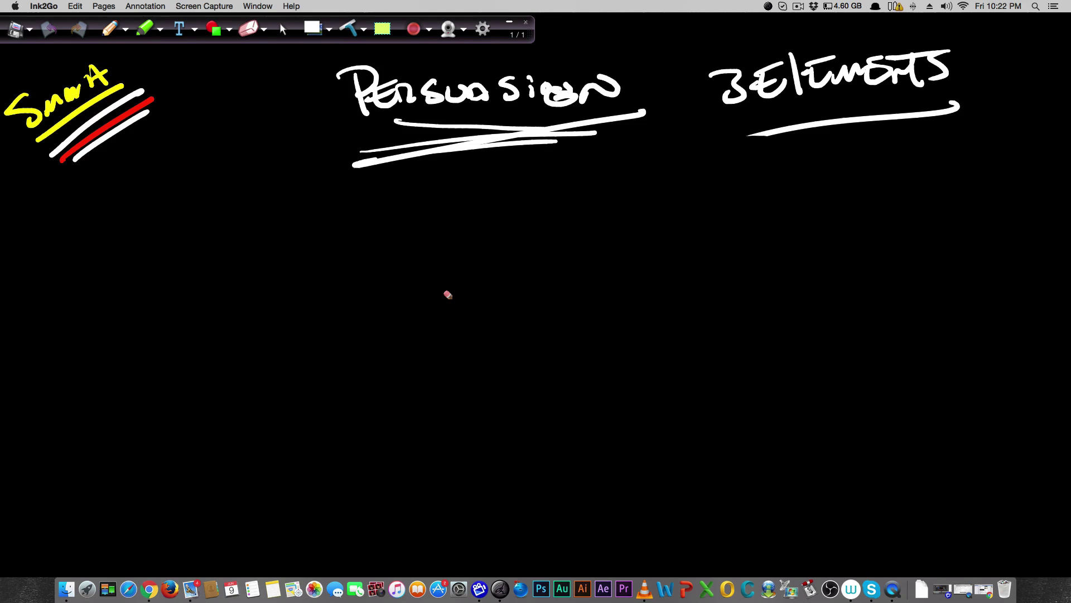
pyautogui.press('p')
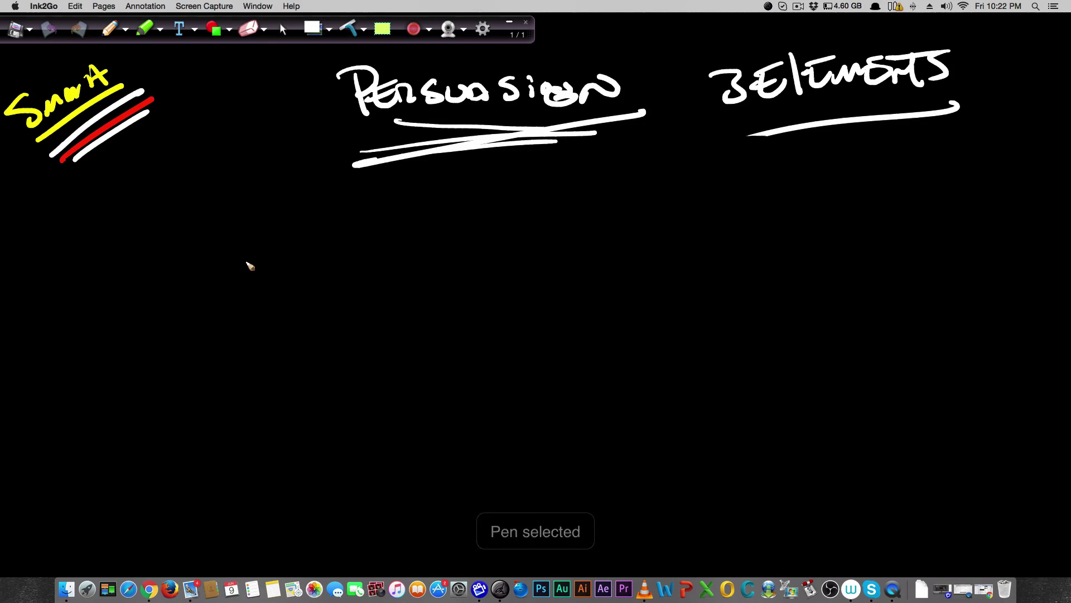
# Write 'Sell Outcome' with a branching arrow down to 'Prove It'.
pyautogui.moveTo(226, 269)
pyautogui.mouseDown()
pyautogui.moveTo(251, 289)
pyautogui.moveTo(285, 261)
pyautogui.moveTo(300, 289)
pyautogui.mouseUp()
pyautogui.moveTo(306, 243)
pyautogui.mouseDown()
pyautogui.moveTo(317, 289)
pyautogui.moveTo(536, 247)
pyautogui.mouseUp()
pyautogui.moveTo(217, 293)
pyautogui.mouseDown()
pyautogui.moveTo(230, 348)
pyautogui.moveTo(291, 359)
pyautogui.moveTo(306, 336)
pyautogui.mouseUp()
pyautogui.moveTo(313, 350)
pyautogui.mouseDown()
pyautogui.moveTo(330, 336)
pyautogui.moveTo(389, 340)
pyautogui.moveTo(427, 324)
pyautogui.mouseUp()
pyautogui.moveTo(440, 301)
pyautogui.mouseDown()
pyautogui.moveTo(444, 325)
pyautogui.moveTo(456, 297)
pyautogui.mouseUp()
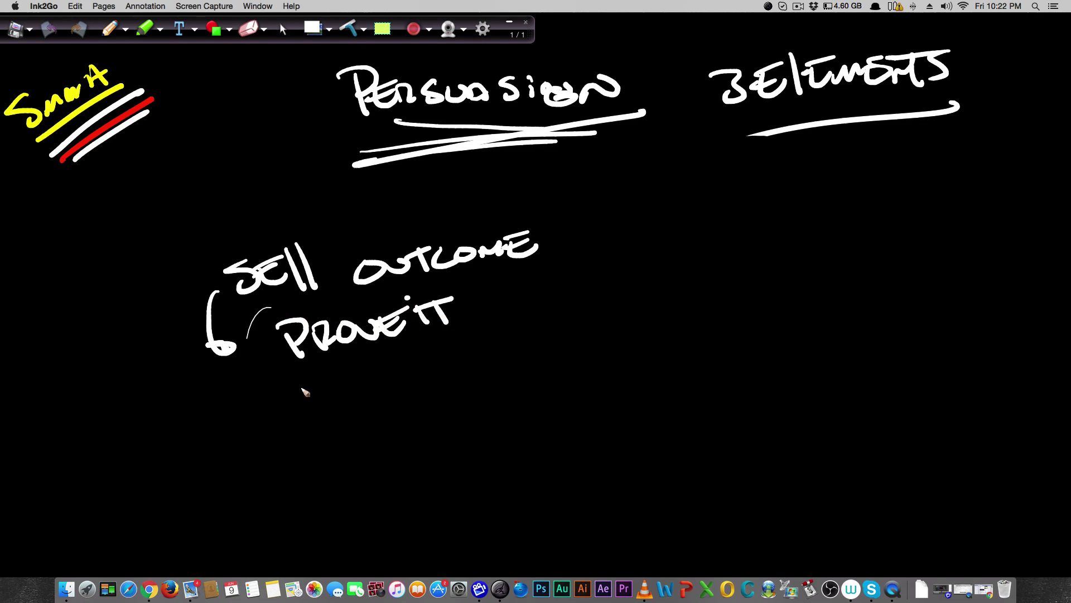
# Bracket 'Prove It' and write '(Features)' beside it.
pyautogui.moveTo(268, 310); pyautogui.dragTo(331, 384)
pyautogui.moveTo(461, 290); pyautogui.dragTo(473, 335)
pyautogui.moveTo(515, 293); pyautogui.dragTo(524, 326)
pyautogui.moveTo(502, 309)
pyautogui.mouseDown()
pyautogui.moveTo(540, 289)
pyautogui.moveTo(590, 316)
pyautogui.moveTo(615, 289)
pyautogui.moveTo(691, 278)
pyautogui.moveTo(695, 293)
pyautogui.mouseUp()
pyautogui.moveTo(485, 280); pyautogui.dragTo(526, 347)
pyautogui.moveTo(661, 231); pyautogui.dragTo(735, 317)
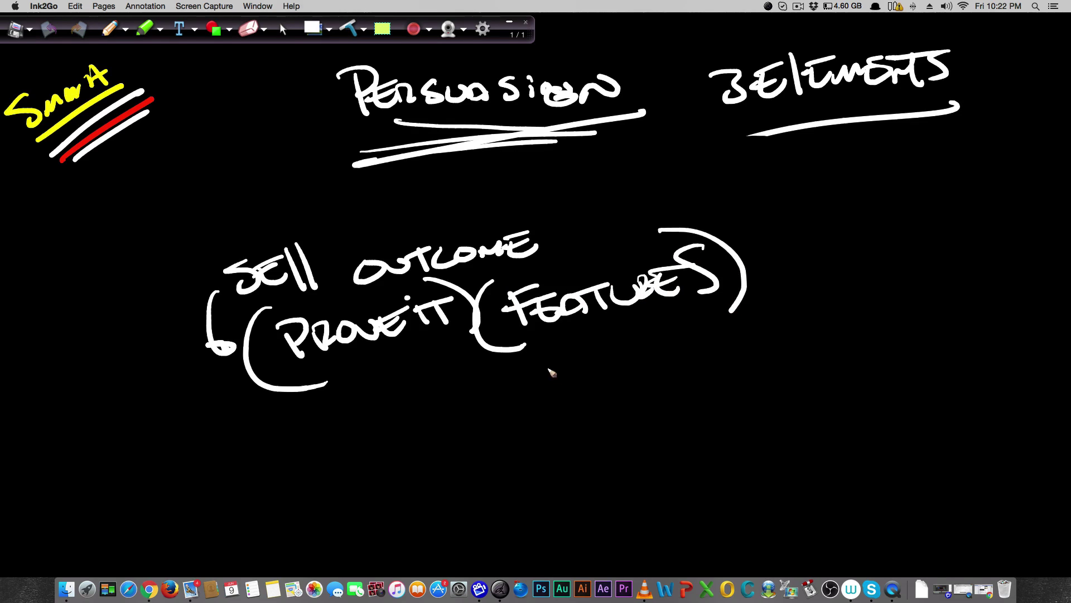
# Write 'Functional Benefits' below, fixing the miswritten ending of Benefits, and bracket it.
pyautogui.moveTo(544, 350); pyautogui.dragTo(553, 381)
pyautogui.moveTo(533, 343)
pyautogui.mouseDown()
pyautogui.moveTo(569, 335)
pyautogui.moveTo(593, 369)
pyautogui.moveTo(611, 351)
pyautogui.mouseUp()
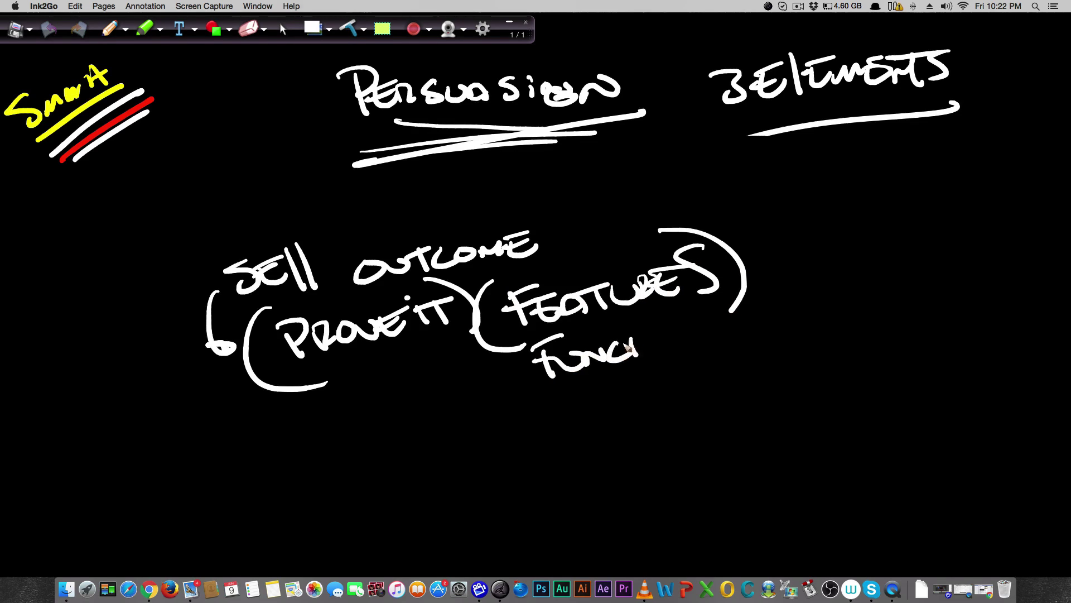
pyautogui.moveTo(623, 344)
pyautogui.mouseDown()
pyautogui.moveTo(718, 331)
pyautogui.moveTo(754, 343)
pyautogui.moveTo(830, 319)
pyautogui.moveTo(839, 301)
pyautogui.mouseUp()
pyautogui.click(251, 31)
pyautogui.moveTo(841, 316); pyautogui.dragTo(812, 316)
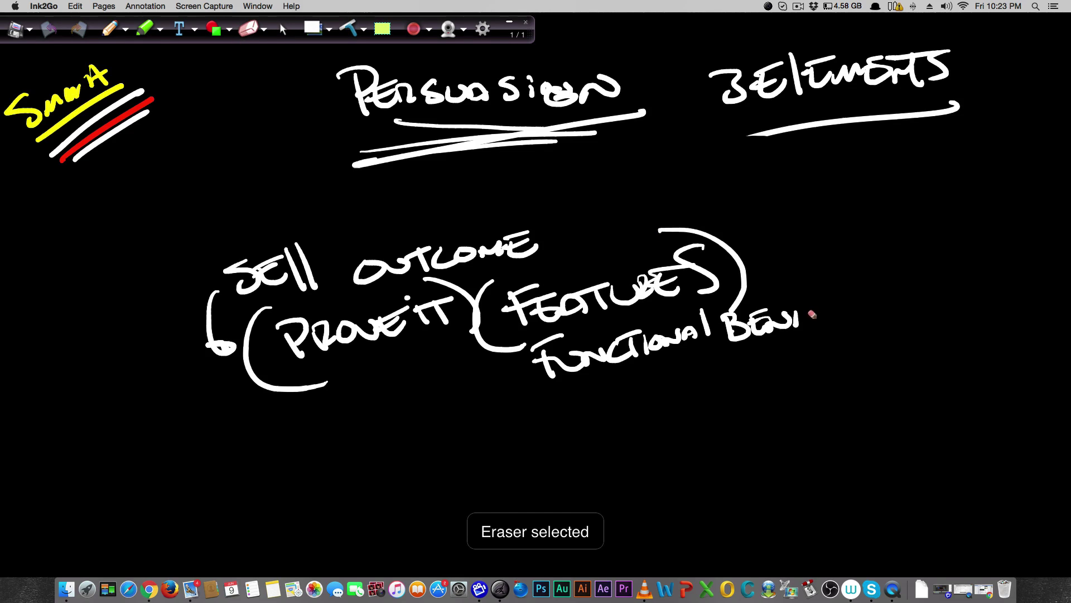
pyautogui.click(146, 29)
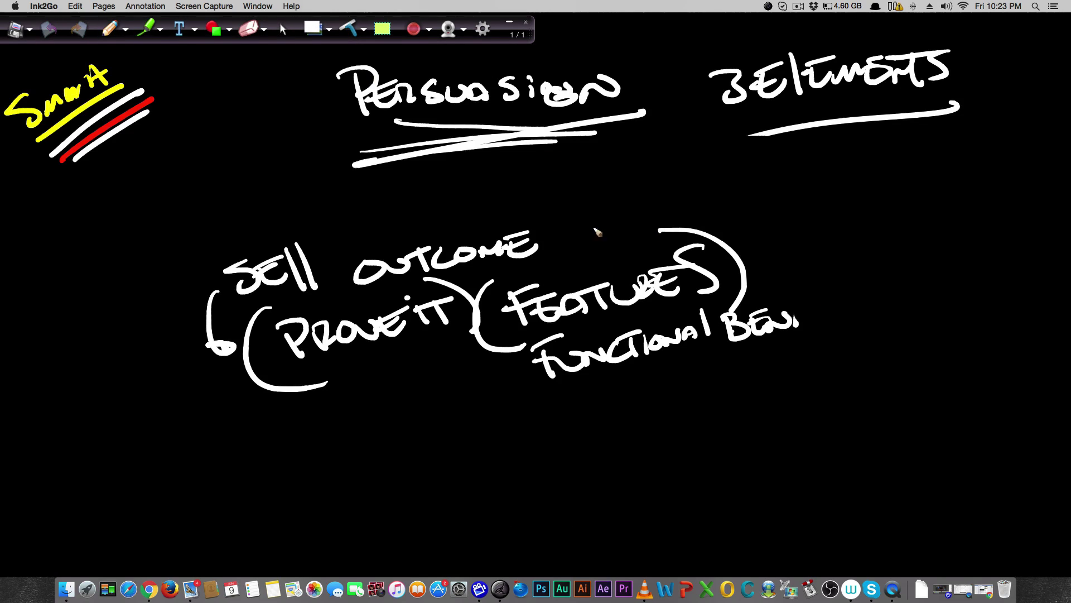
pyautogui.moveTo(795, 322)
pyautogui.mouseDown()
pyautogui.moveTo(817, 331)
pyautogui.moveTo(830, 312)
pyautogui.moveTo(842, 324)
pyautogui.moveTo(891, 322)
pyautogui.mouseUp()
pyautogui.moveTo(875, 260); pyautogui.dragTo(909, 335)
pyautogui.moveTo(526, 356); pyautogui.dragTo(559, 400)
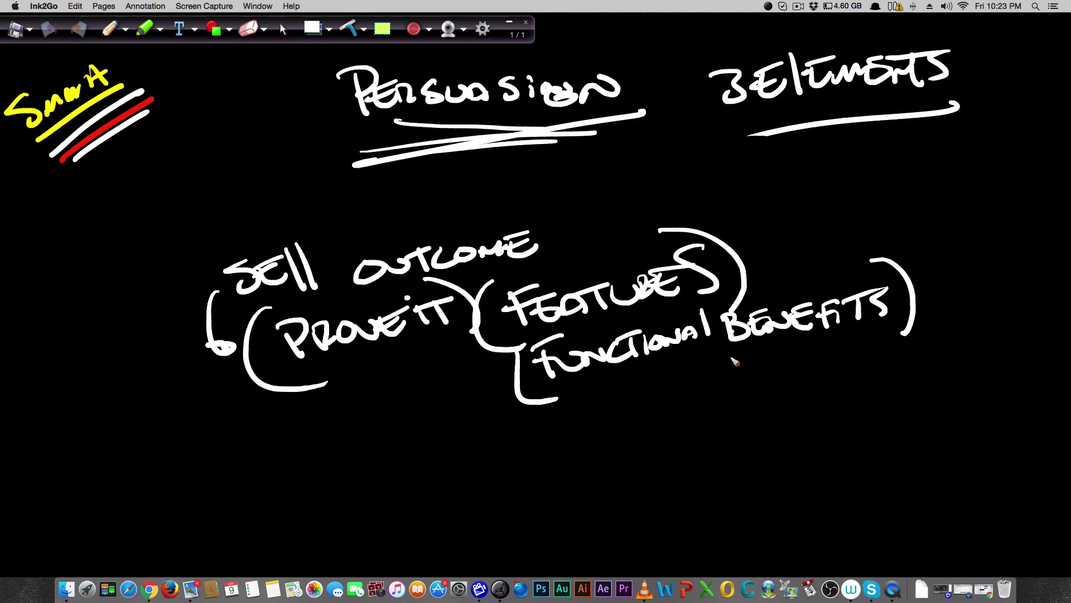
# Underline Functional Benefits, Features and Prove It, close the bracket, and write 'Biz Owners' below.
pyautogui.moveTo(568, 390); pyautogui.dragTo(900, 344)
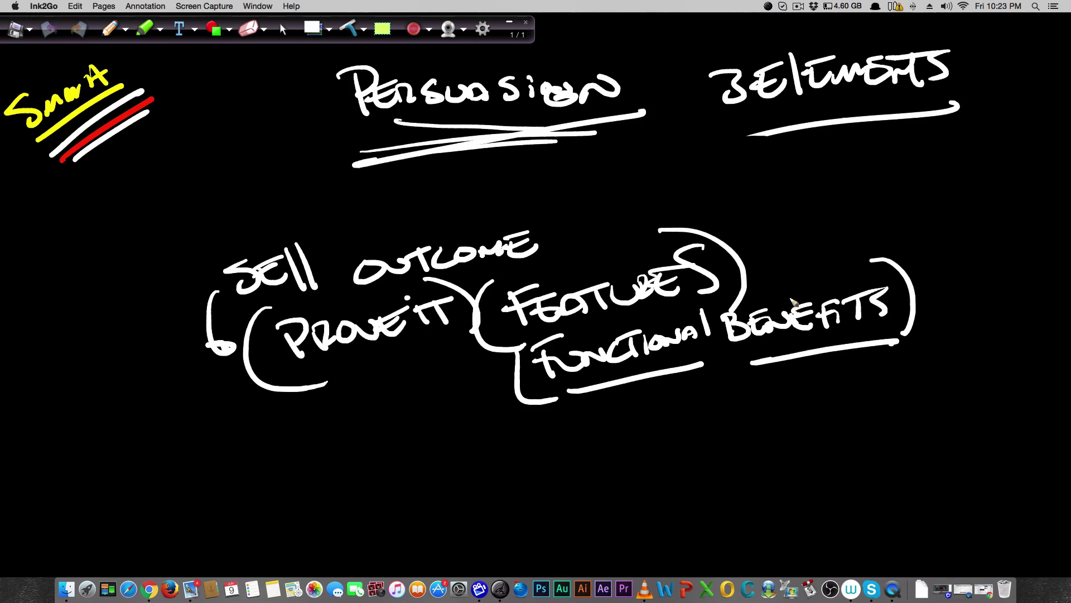
pyautogui.moveTo(545, 337); pyautogui.dragTo(702, 300)
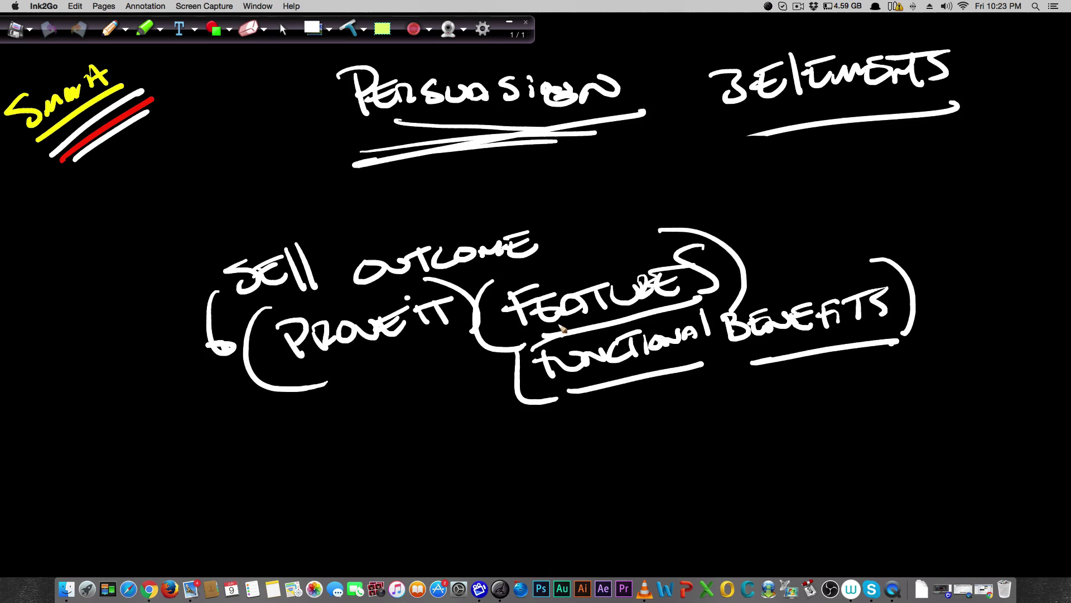
pyautogui.moveTo(573, 406)
pyautogui.mouseDown()
pyautogui.moveTo(704, 375)
pyautogui.moveTo(916, 351)
pyautogui.mouseUp()
pyautogui.moveTo(758, 374); pyautogui.dragTo(814, 365)
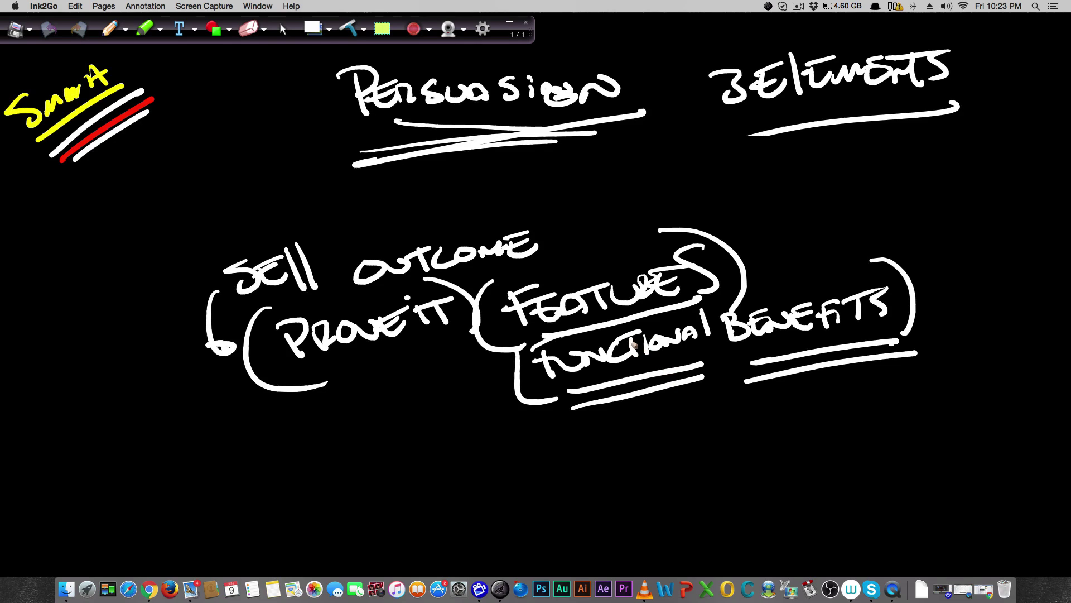
pyautogui.moveTo(323, 377); pyautogui.dragTo(452, 340)
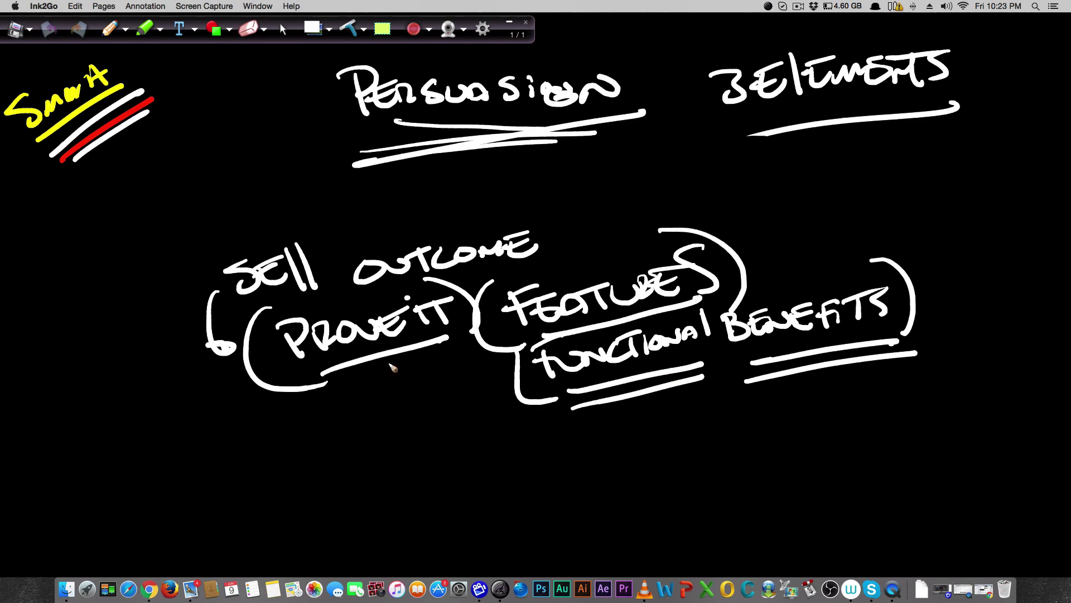
pyautogui.moveTo(355, 387); pyautogui.dragTo(478, 349)
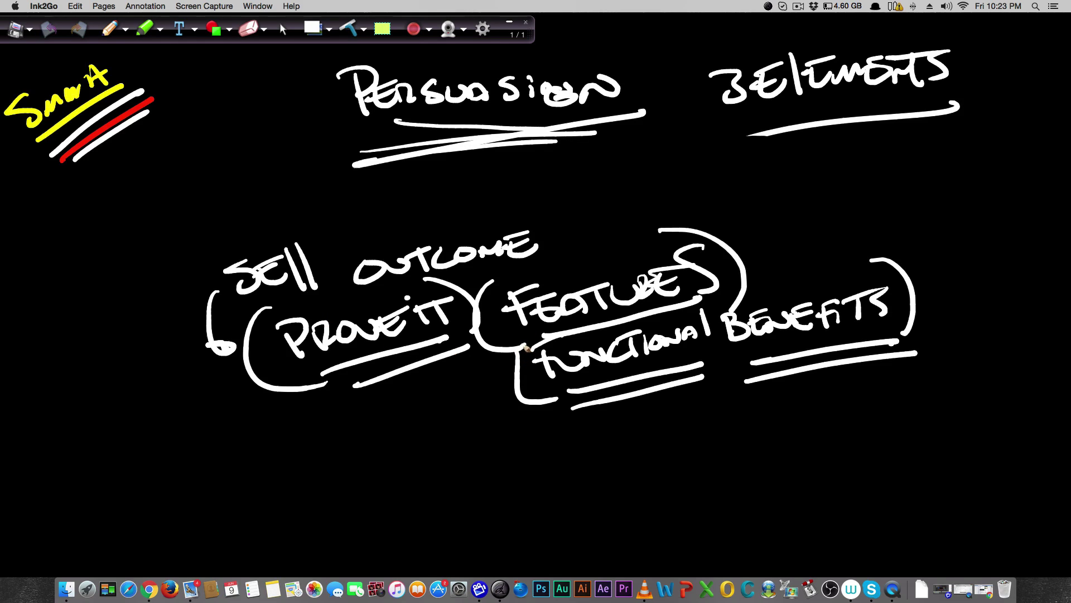
pyautogui.moveTo(519, 379); pyautogui.dragTo(518, 394)
pyautogui.moveTo(314, 448)
pyautogui.mouseDown()
pyautogui.moveTo(317, 484)
pyautogui.moveTo(502, 445)
pyautogui.moveTo(510, 457)
pyautogui.moveTo(393, 495)
pyautogui.mouseUp()
# Enclose Biz Owners in parentheses, then write a red '(Features)' beside it.
pyautogui.moveTo(473, 410); pyautogui.dragTo(511, 468)
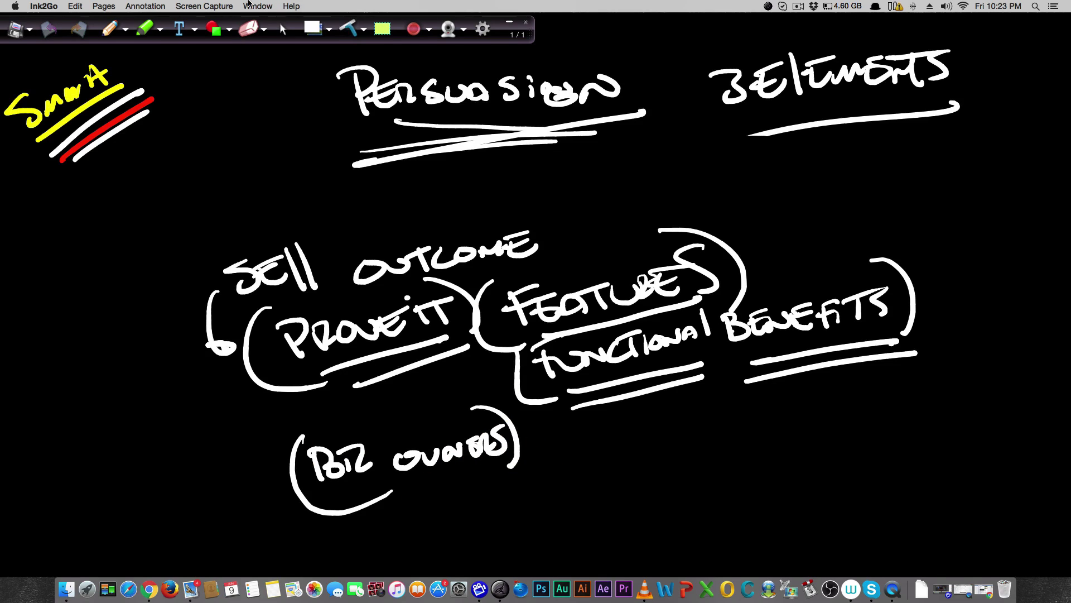
pyautogui.click(128, 30)
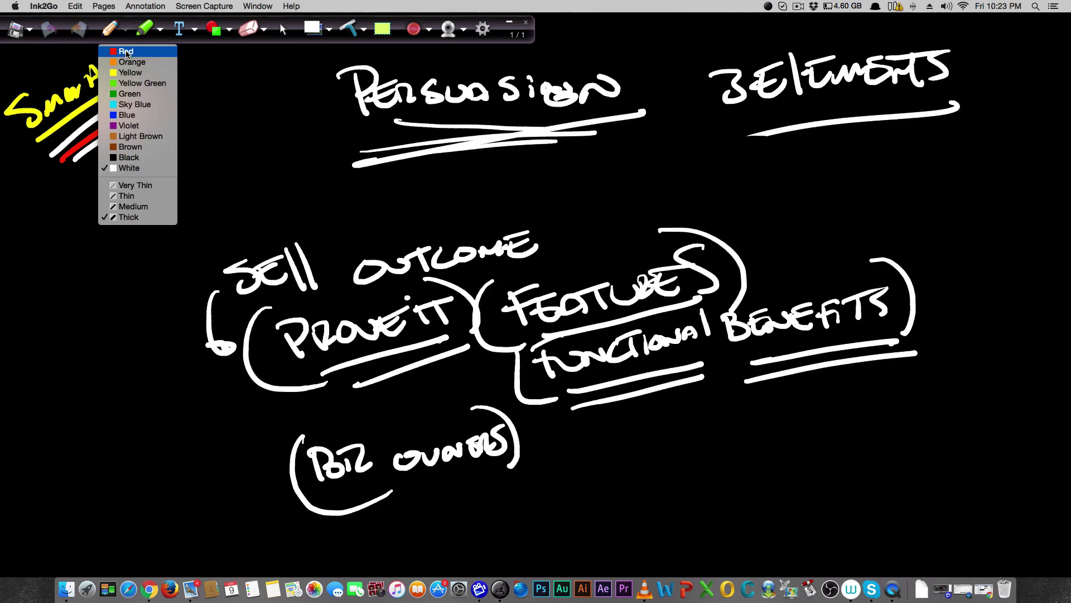
pyautogui.click(125, 52)
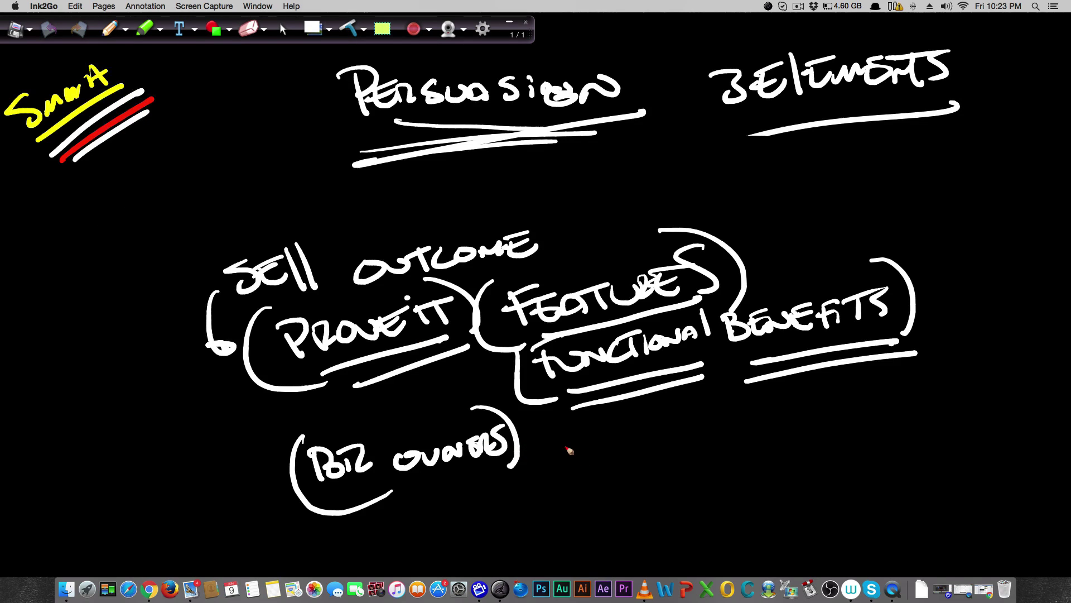
pyautogui.moveTo(574, 436)
pyautogui.mouseDown()
pyautogui.moveTo(578, 474)
pyautogui.moveTo(596, 451)
pyautogui.moveTo(623, 473)
pyautogui.mouseUp()
pyautogui.moveTo(607, 444)
pyautogui.mouseDown()
pyautogui.moveTo(633, 461)
pyautogui.moveTo(666, 452)
pyautogui.mouseUp()
pyautogui.moveTo(661, 435)
pyautogui.mouseDown()
pyautogui.moveTo(707, 451)
pyautogui.moveTo(720, 415)
pyautogui.mouseUp()
pyautogui.moveTo(690, 411)
pyautogui.mouseDown()
pyautogui.moveTo(722, 419)
pyautogui.moveTo(721, 453)
pyautogui.mouseUp()
pyautogui.moveTo(569, 410); pyautogui.dragTo(615, 495)
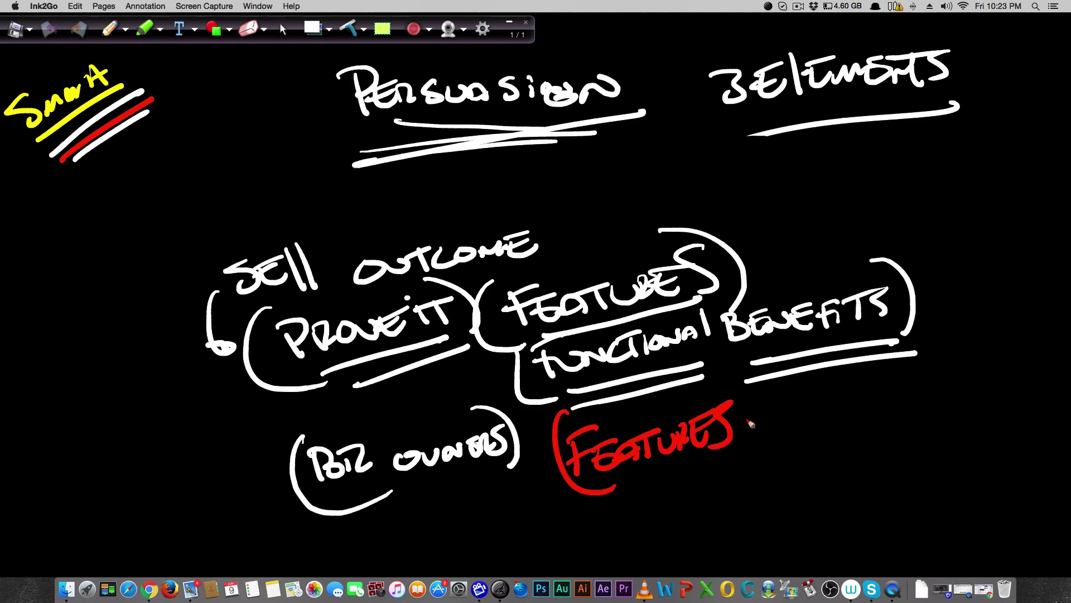
pyautogui.moveTo(721, 390); pyautogui.dragTo(749, 465)
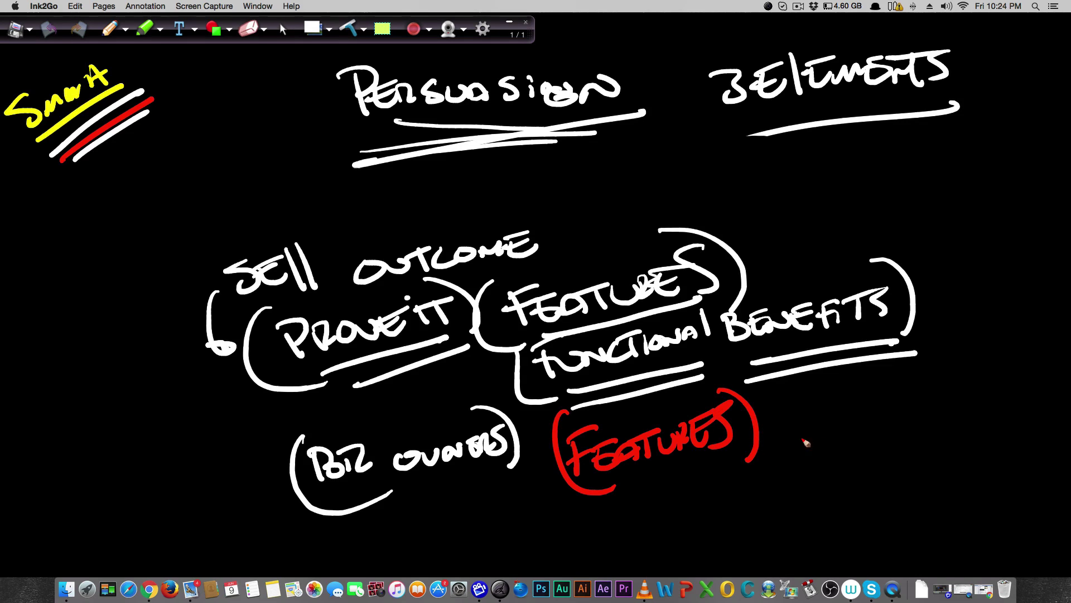
# Add a red dash and '500 Sprints' note after Features, underlined several times.
pyautogui.moveTo(772, 428)
pyautogui.mouseDown()
pyautogui.moveTo(841, 422)
pyautogui.moveTo(866, 439)
pyautogui.mouseUp()
pyautogui.moveTo(892, 410)
pyautogui.mouseDown()
pyautogui.moveTo(896, 431)
pyautogui.moveTo(927, 411)
pyautogui.moveTo(971, 432)
pyautogui.mouseUp()
pyautogui.moveTo(984, 395)
pyautogui.mouseDown()
pyautogui.moveTo(996, 414)
pyautogui.moveTo(1008, 402)
pyautogui.moveTo(1036, 409)
pyautogui.mouseUp()
pyautogui.moveTo(1042, 381)
pyautogui.mouseDown()
pyautogui.moveTo(1056, 406)
pyautogui.moveTo(866, 467)
pyautogui.mouseUp()
pyautogui.moveTo(1070, 429); pyautogui.dragTo(891, 470)
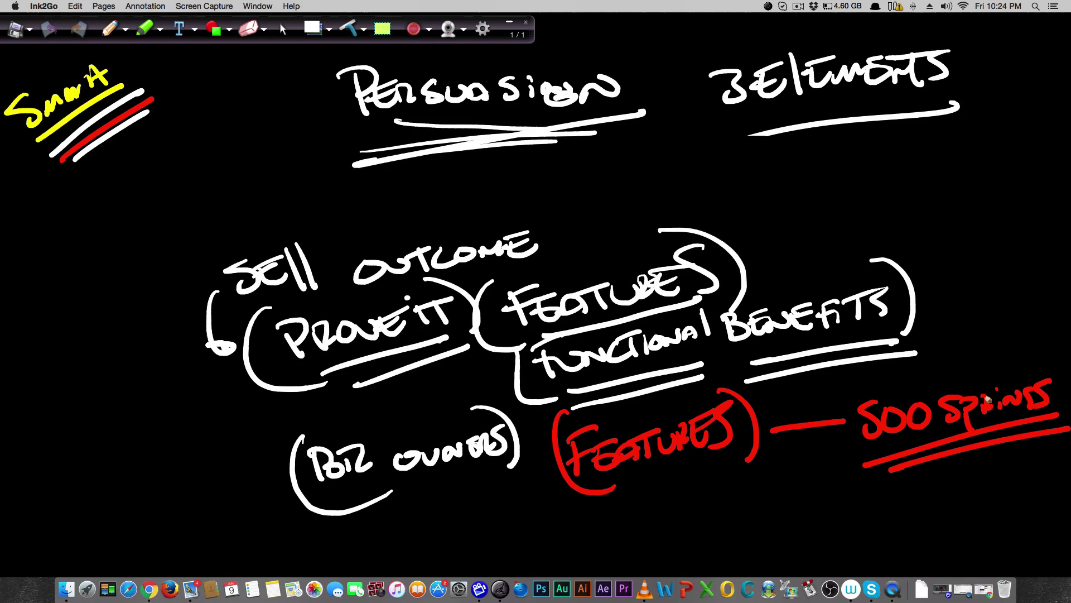
pyautogui.moveTo(891, 481); pyautogui.dragTo(1055, 456)
pyautogui.moveTo(921, 494); pyautogui.dragTo(1059, 477)
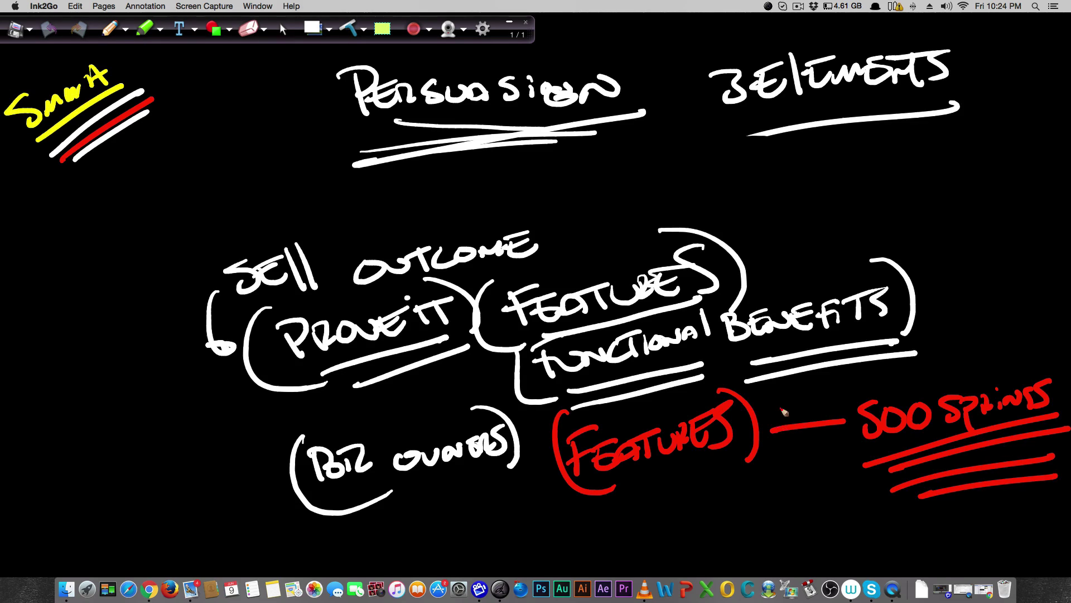
# Draw a red arrow curling to Benefits, an arc over Features, and a left brace.
pyautogui.moveTo(793, 394)
pyautogui.mouseDown()
pyautogui.moveTo(909, 300)
pyautogui.moveTo(896, 302)
pyautogui.mouseUp()
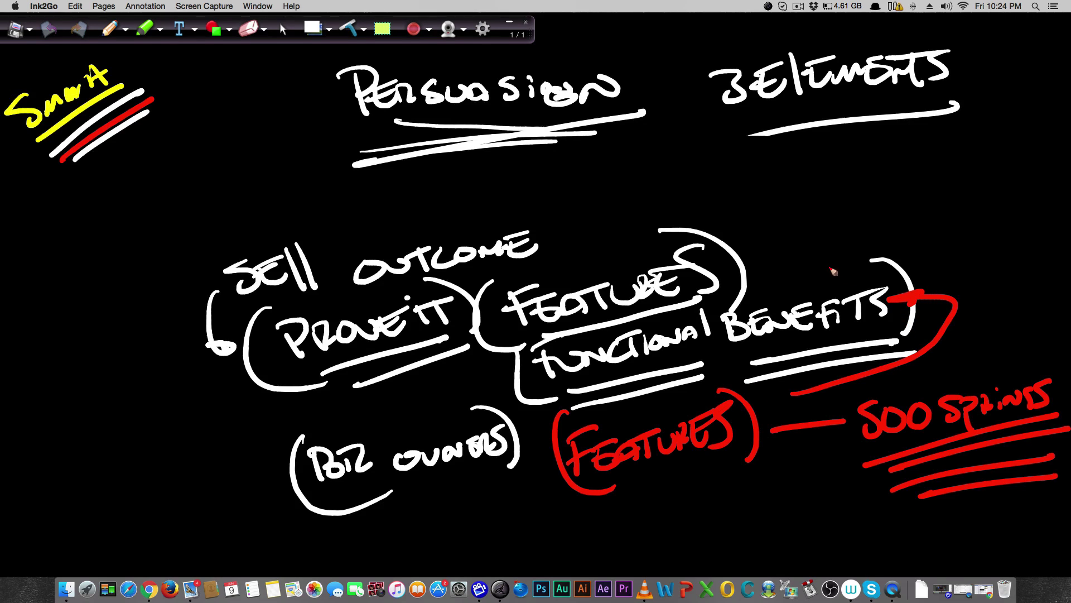
pyautogui.moveTo(929, 358)
pyautogui.mouseDown()
pyautogui.moveTo(557, 275)
pyautogui.moveTo(583, 278)
pyautogui.mouseUp()
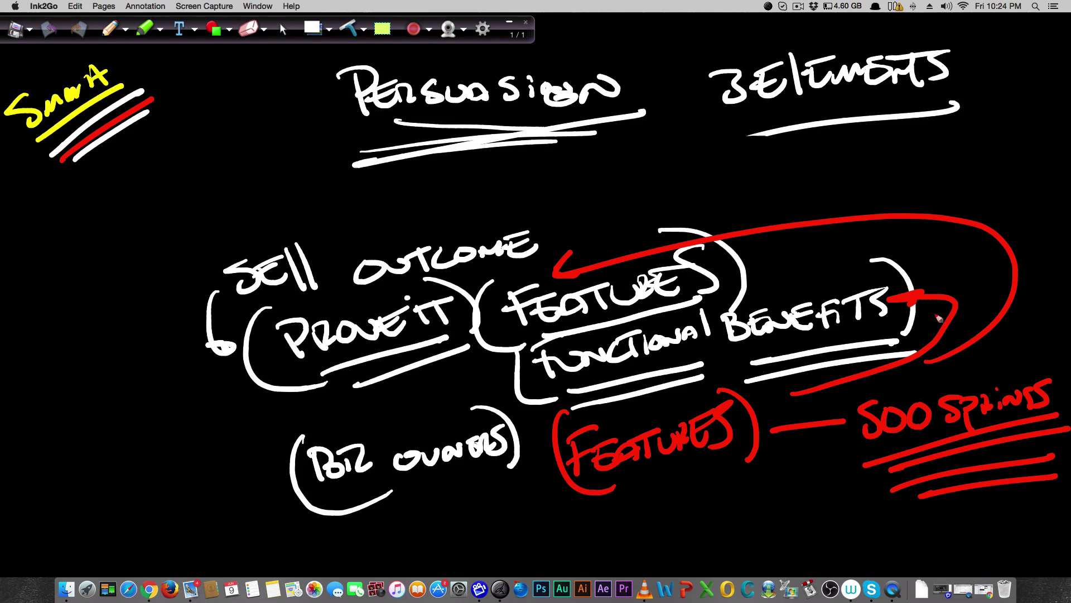
pyautogui.moveTo(205, 285); pyautogui.dragTo(313, 544)
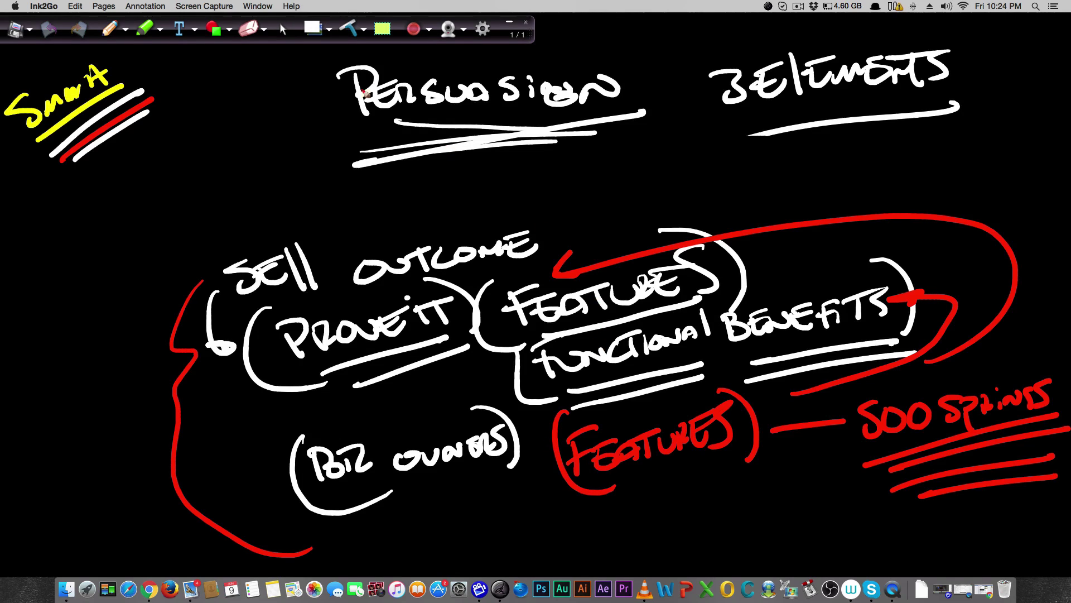
pyautogui.moveTo(892, 415); pyautogui.dragTo(839, 421)
# Erase the old notes, then write CREDIBILITY in red, underlined twice.
pyautogui.click(249, 30)
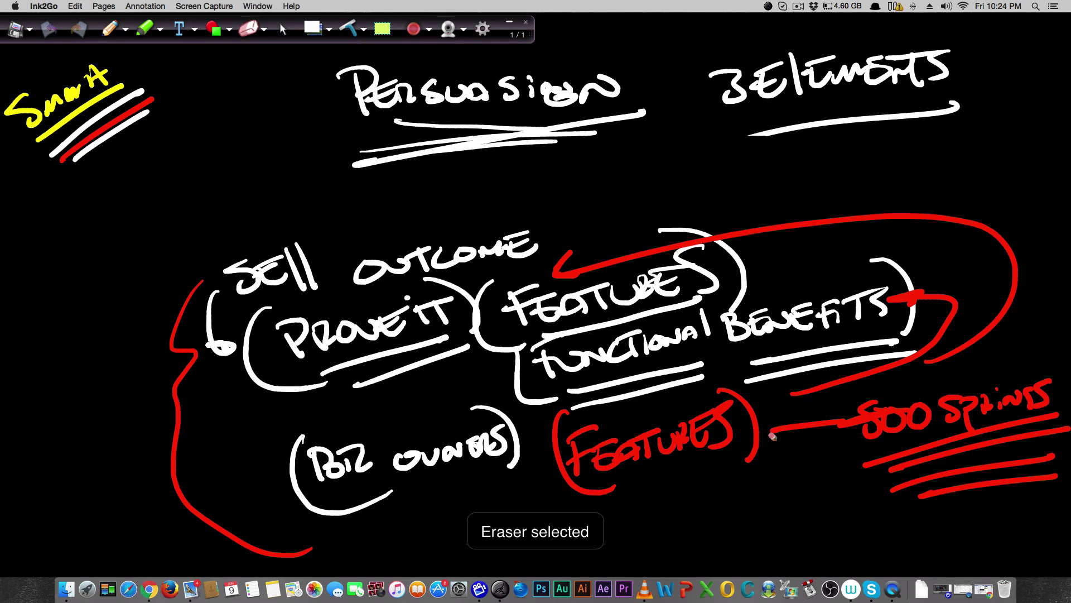
pyautogui.moveTo(896, 484)
pyautogui.mouseDown()
pyautogui.moveTo(1030, 498)
pyautogui.moveTo(1004, 445)
pyautogui.moveTo(1030, 389)
pyautogui.moveTo(888, 419)
pyautogui.moveTo(900, 454)
pyautogui.moveTo(753, 419)
pyautogui.moveTo(628, 443)
pyautogui.moveTo(586, 402)
pyautogui.moveTo(781, 449)
pyautogui.moveTo(511, 452)
pyautogui.moveTo(352, 502)
pyautogui.moveTo(285, 548)
pyautogui.moveTo(379, 451)
pyautogui.moveTo(263, 480)
pyautogui.moveTo(213, 523)
pyautogui.moveTo(175, 469)
pyautogui.moveTo(172, 368)
pyautogui.moveTo(209, 285)
pyautogui.moveTo(503, 251)
pyautogui.moveTo(375, 275)
pyautogui.moveTo(402, 326)
pyautogui.moveTo(619, 310)
pyautogui.moveTo(653, 251)
pyautogui.moveTo(945, 245)
pyautogui.moveTo(837, 226)
pyautogui.moveTo(997, 230)
pyautogui.moveTo(921, 335)
pyautogui.moveTo(1046, 276)
pyautogui.moveTo(1005, 243)
pyautogui.moveTo(753, 352)
pyautogui.moveTo(636, 343)
pyautogui.moveTo(756, 358)
pyautogui.moveTo(497, 380)
pyautogui.moveTo(379, 354)
pyautogui.moveTo(400, 310)
pyautogui.moveTo(225, 316)
pyautogui.moveTo(277, 397)
pyautogui.moveTo(345, 411)
pyautogui.moveTo(368, 356)
pyautogui.mouseUp()
pyautogui.click(110, 30)
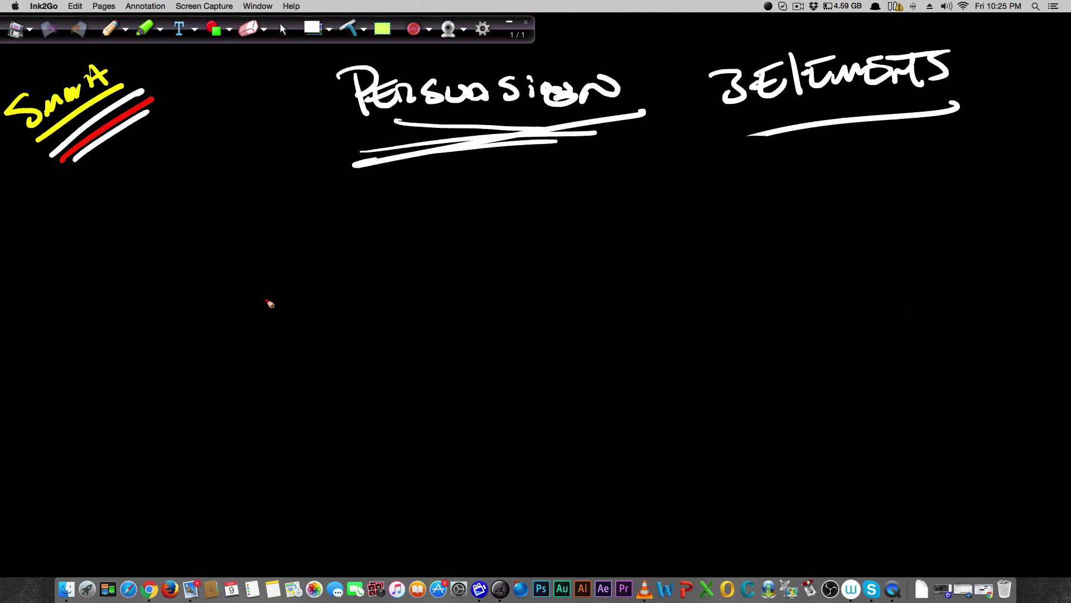
pyautogui.moveTo(277, 288)
pyautogui.mouseDown()
pyautogui.moveTo(260, 331)
pyautogui.moveTo(376, 310)
pyautogui.mouseUp()
pyautogui.moveTo(387, 273); pyautogui.dragTo(411, 291)
pyautogui.moveTo(389, 273)
pyautogui.mouseDown()
pyautogui.moveTo(427, 268)
pyautogui.moveTo(444, 314)
pyautogui.moveTo(392, 269)
pyautogui.mouseUp()
pyautogui.moveTo(345, 265); pyautogui.dragTo(347, 266)
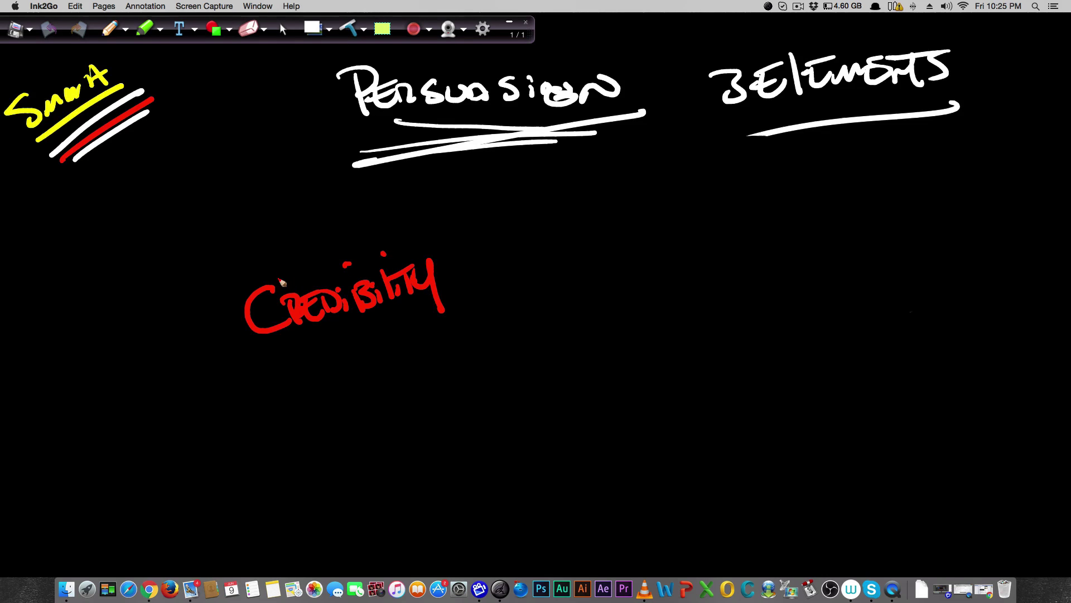
pyautogui.moveTo(249, 359)
pyautogui.mouseDown()
pyautogui.moveTo(494, 288)
pyautogui.moveTo(447, 319)
pyautogui.mouseUp()
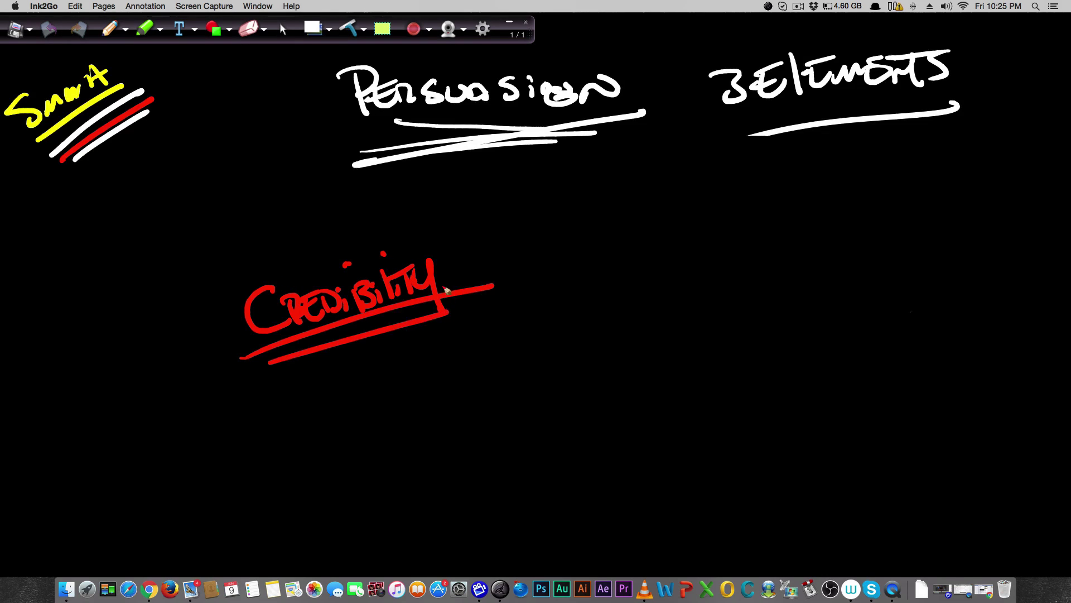
# Switch the pen to yellow and write '= AUTHORITY' beside CREDIBILITY.
pyautogui.click(124, 34)
pyautogui.click(134, 77)
pyautogui.moveTo(476, 276); pyautogui.dragTo(528, 268)
pyautogui.moveTo(488, 296); pyautogui.dragTo(632, 243)
pyautogui.moveTo(602, 276); pyautogui.dragTo(623, 273)
pyautogui.moveTo(632, 259)
pyautogui.mouseDown()
pyautogui.moveTo(668, 284)
pyautogui.moveTo(697, 243)
pyautogui.mouseUp()
pyautogui.moveTo(686, 235)
pyautogui.mouseDown()
pyautogui.moveTo(710, 269)
pyautogui.moveTo(745, 248)
pyautogui.mouseUp()
pyautogui.moveTo(734, 251)
pyautogui.mouseDown()
pyautogui.moveTo(775, 238)
pyautogui.moveTo(834, 257)
pyautogui.moveTo(633, 325)
pyautogui.mouseUp()
# Underline AUTHORITY with long yellow lines and write a yellow word beneath it.
pyautogui.moveTo(827, 292); pyautogui.dragTo(318, 412)
pyautogui.moveTo(466, 339); pyautogui.dragTo(312, 388)
pyautogui.moveTo(648, 294); pyautogui.dragTo(311, 388)
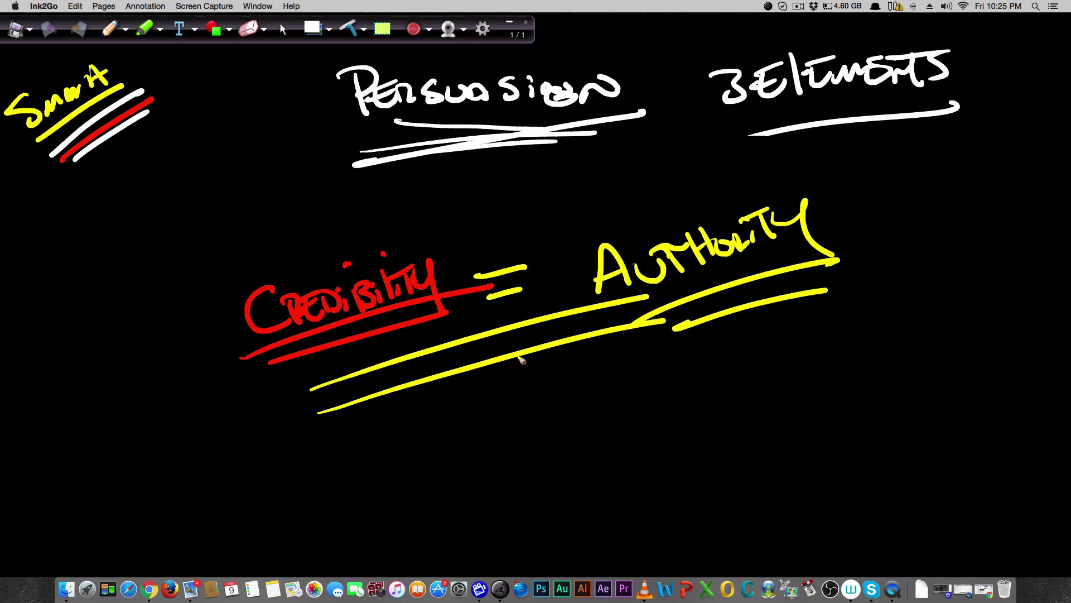
pyautogui.moveTo(338, 455); pyautogui.dragTo(656, 318)
pyautogui.moveTo(602, 364); pyautogui.dragTo(837, 289)
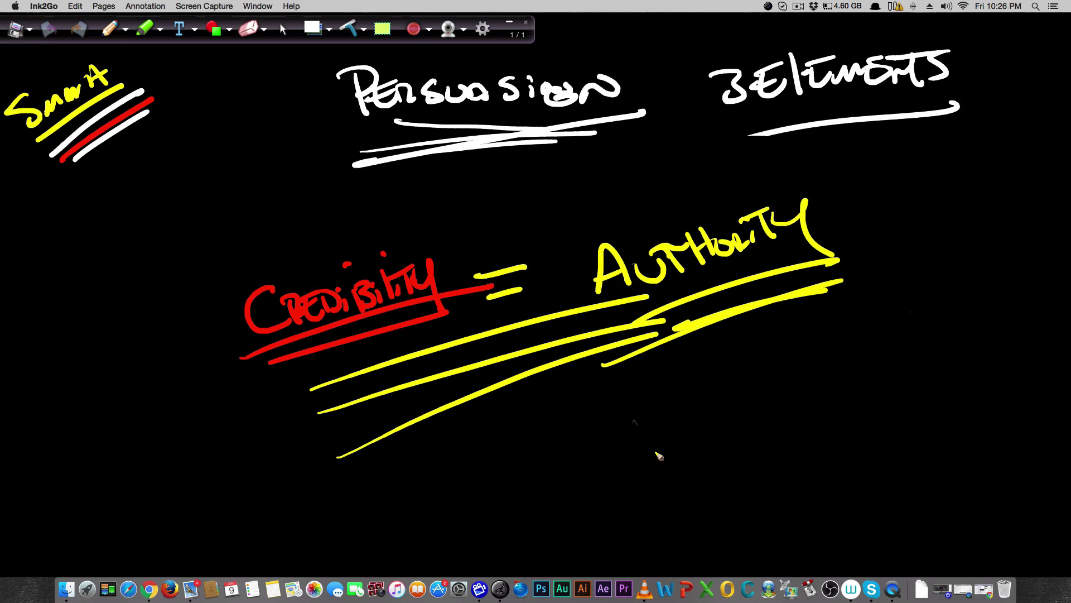
pyautogui.moveTo(636, 418); pyautogui.dragTo(670, 468)
pyautogui.moveTo(595, 426)
pyautogui.mouseDown()
pyautogui.moveTo(711, 452)
pyautogui.moveTo(805, 361)
pyautogui.moveTo(812, 373)
pyautogui.mouseUp()
pyautogui.moveTo(808, 310)
pyautogui.mouseDown()
pyautogui.moveTo(796, 377)
pyautogui.moveTo(837, 369)
pyautogui.mouseUp()
pyautogui.moveTo(862, 402)
pyautogui.mouseDown()
pyautogui.moveTo(687, 481)
pyautogui.moveTo(891, 418)
pyautogui.mouseUp()
# Erase the yellow word and all remaining notes below the title.
pyautogui.click(248, 31)
pyautogui.moveTo(670, 406); pyautogui.dragTo(737, 331)
pyautogui.moveTo(724, 402)
pyautogui.mouseDown()
pyautogui.moveTo(816, 328)
pyautogui.moveTo(821, 390)
pyautogui.mouseUp()
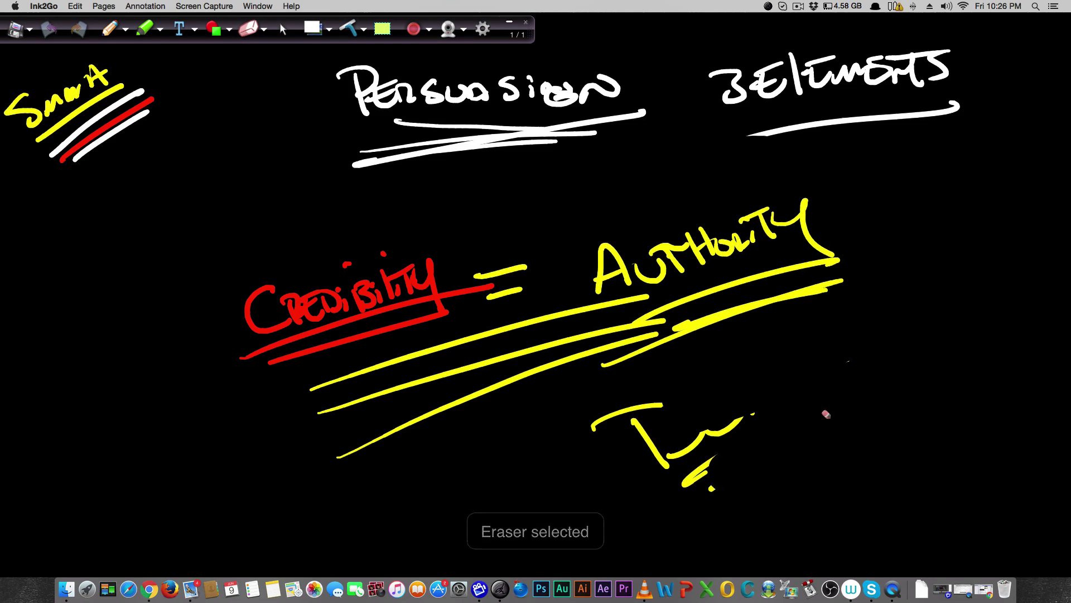
pyautogui.moveTo(890, 399)
pyautogui.mouseDown()
pyautogui.moveTo(704, 436)
pyautogui.moveTo(597, 410)
pyautogui.moveTo(670, 309)
pyautogui.moveTo(620, 268)
pyautogui.moveTo(728, 222)
pyautogui.moveTo(487, 399)
pyautogui.moveTo(594, 301)
pyautogui.moveTo(335, 394)
pyautogui.moveTo(402, 418)
pyautogui.moveTo(523, 343)
pyautogui.moveTo(468, 276)
pyautogui.moveTo(376, 318)
pyautogui.moveTo(251, 309)
pyautogui.moveTo(294, 352)
pyautogui.moveTo(272, 362)
pyautogui.mouseUp()
# Write EMOTION in yellow, underline it, and draw a brace on its left.
pyautogui.click(112, 29)
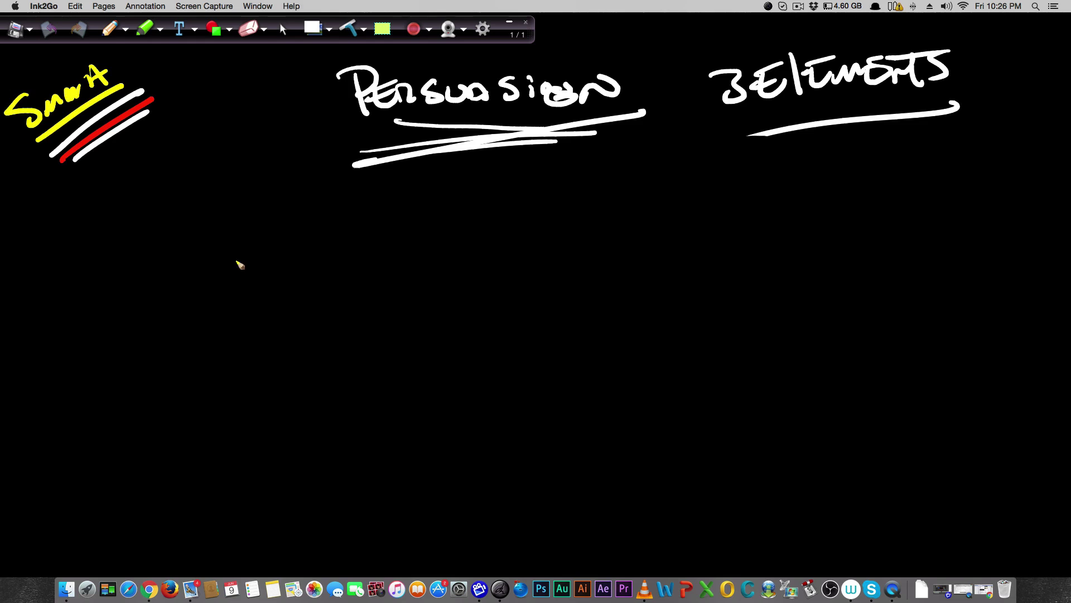
pyautogui.moveTo(241, 261)
pyautogui.mouseDown()
pyautogui.moveTo(241, 286)
pyautogui.moveTo(302, 285)
pyautogui.moveTo(334, 260)
pyautogui.moveTo(344, 278)
pyautogui.mouseUp()
pyautogui.moveTo(350, 261)
pyautogui.mouseDown()
pyautogui.moveTo(358, 277)
pyautogui.moveTo(399, 266)
pyautogui.mouseUp()
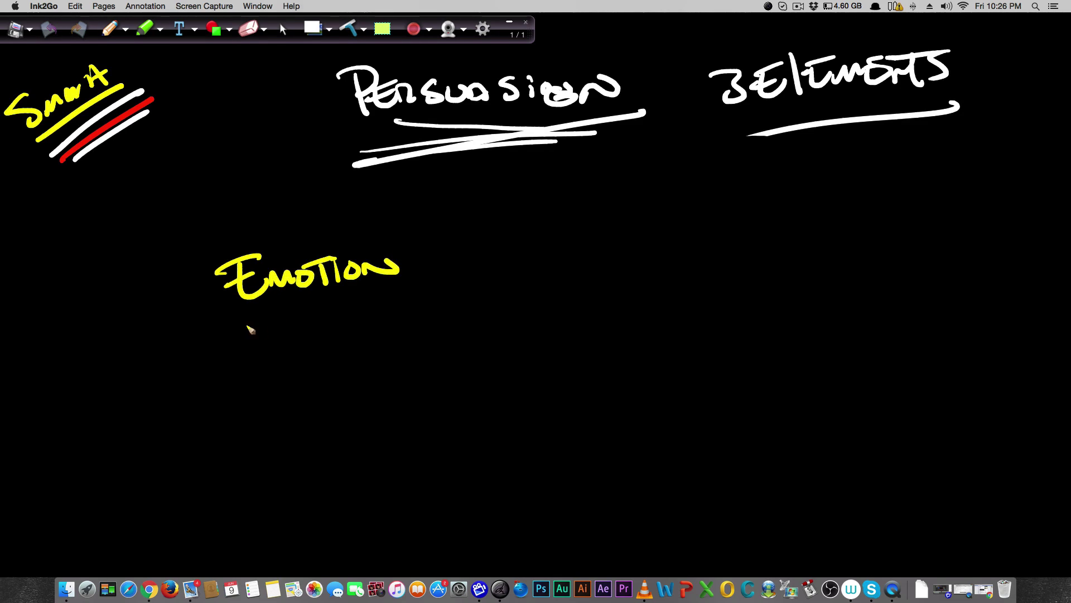
pyautogui.moveTo(245, 326); pyautogui.dragTo(435, 292)
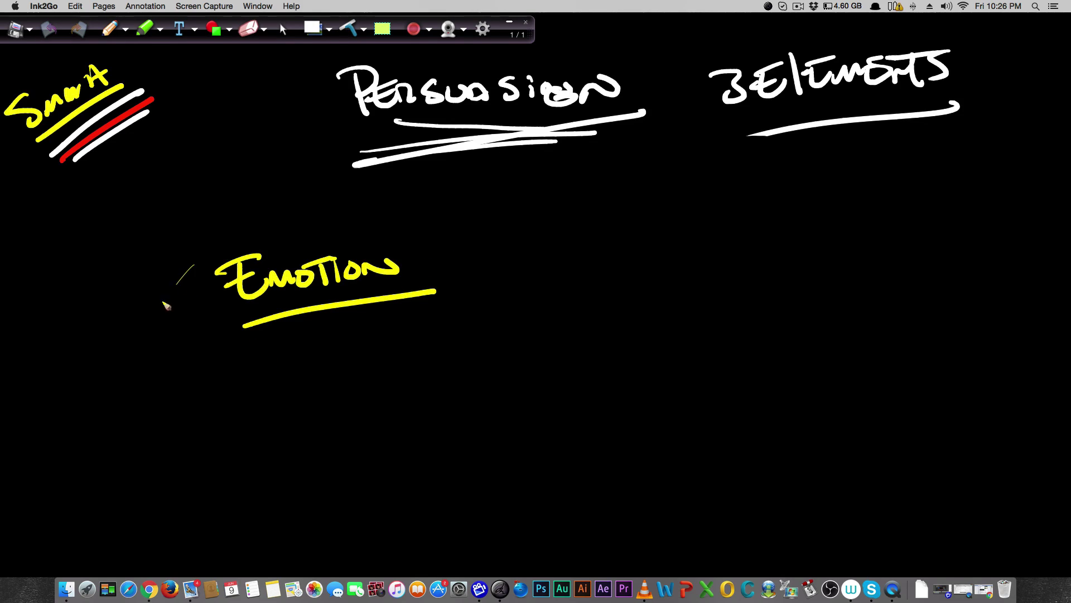
pyautogui.moveTo(195, 265); pyautogui.dragTo(238, 475)
# Write BRAIN below EMOTION and add extra yellow underlines under both words.
pyautogui.moveTo(256, 355)
pyautogui.mouseDown()
pyautogui.moveTo(260, 394)
pyautogui.moveTo(284, 389)
pyautogui.mouseUp()
pyautogui.moveTo(293, 349)
pyautogui.mouseDown()
pyautogui.moveTo(323, 374)
pyautogui.moveTo(355, 358)
pyautogui.moveTo(355, 345)
pyautogui.mouseUp()
pyautogui.moveTo(373, 351); pyautogui.dragTo(432, 336)
pyautogui.moveTo(273, 423); pyautogui.dragTo(454, 389)
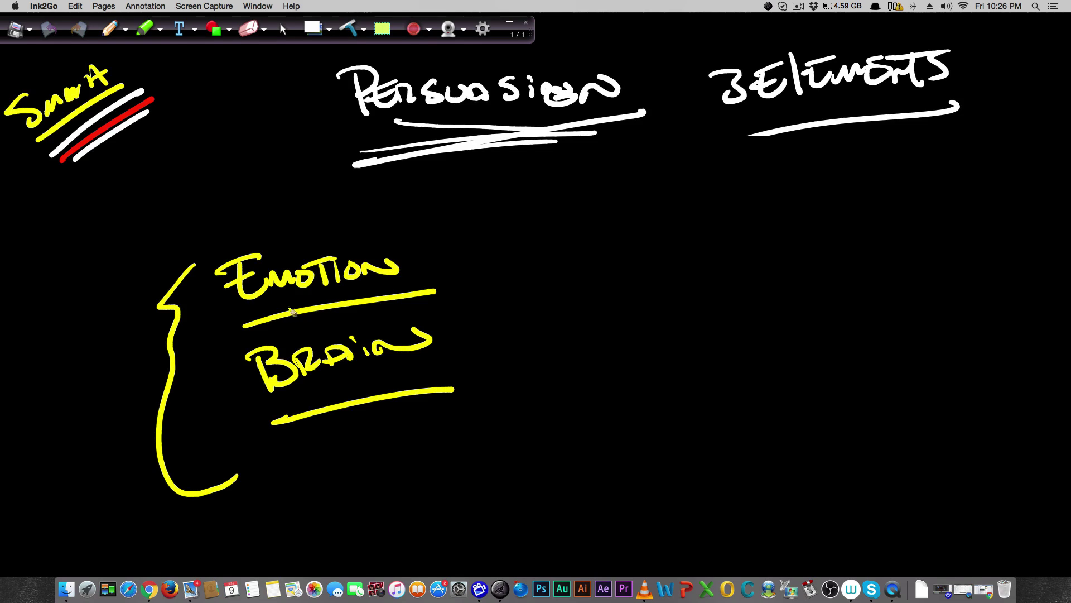
pyautogui.moveTo(252, 300); pyautogui.dragTo(408, 274)
pyautogui.moveTo(269, 328); pyautogui.dragTo(424, 301)
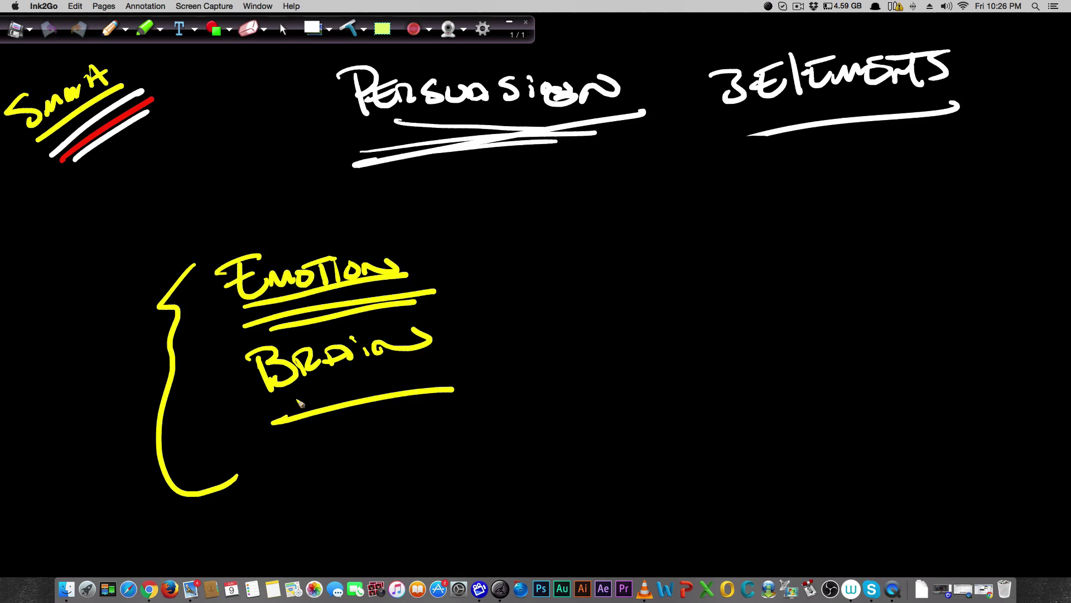
pyautogui.moveTo(288, 407)
pyautogui.mouseDown()
pyautogui.moveTo(400, 376)
pyautogui.moveTo(446, 396)
pyautogui.mouseUp()
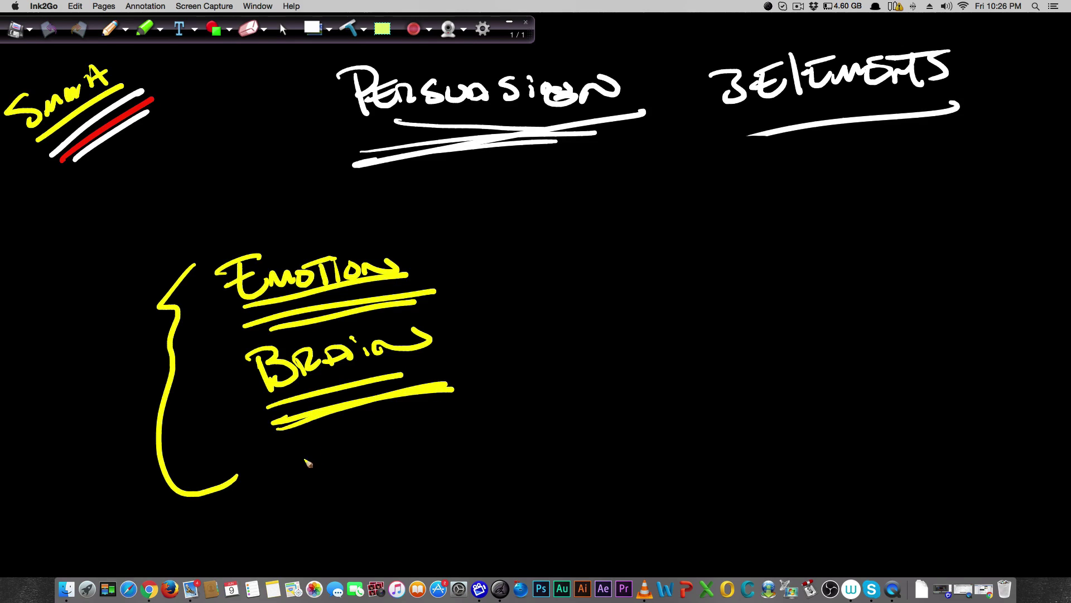
# Write and underline AUTHORITY, bracket the three words on the right, and add a top-left '3'.
pyautogui.moveTo(298, 484)
pyautogui.mouseDown()
pyautogui.moveTo(368, 452)
pyautogui.moveTo(390, 461)
pyautogui.moveTo(428, 434)
pyautogui.mouseUp()
pyautogui.moveTo(419, 447)
pyautogui.mouseDown()
pyautogui.moveTo(440, 424)
pyautogui.moveTo(457, 473)
pyautogui.mouseUp()
pyautogui.moveTo(463, 394); pyautogui.dragTo(280, 529)
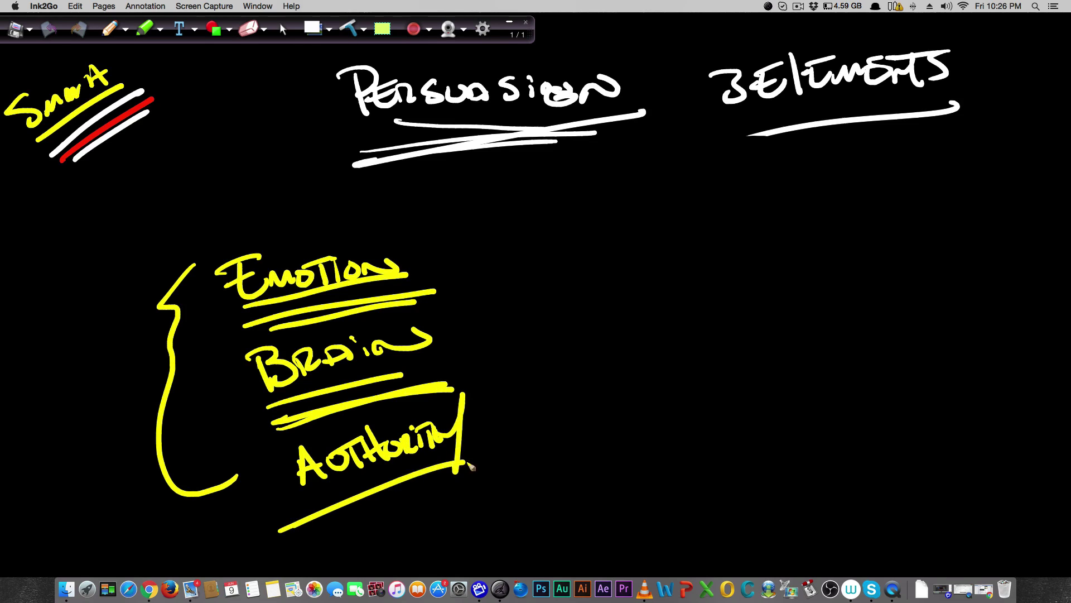
pyautogui.moveTo(366, 523); pyautogui.dragTo(475, 473)
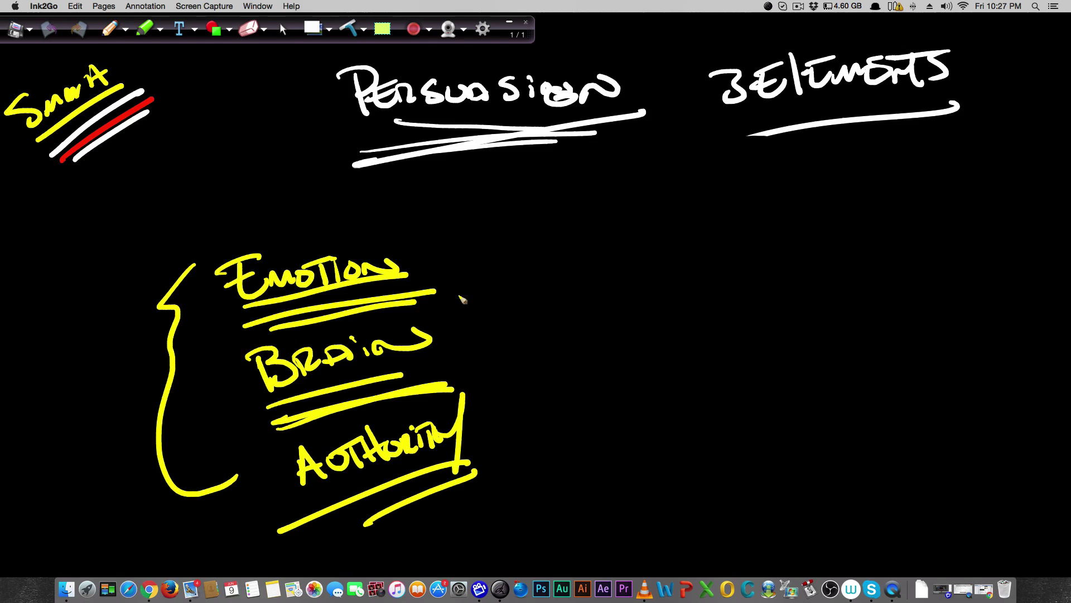
pyautogui.moveTo(421, 241); pyautogui.dragTo(526, 495)
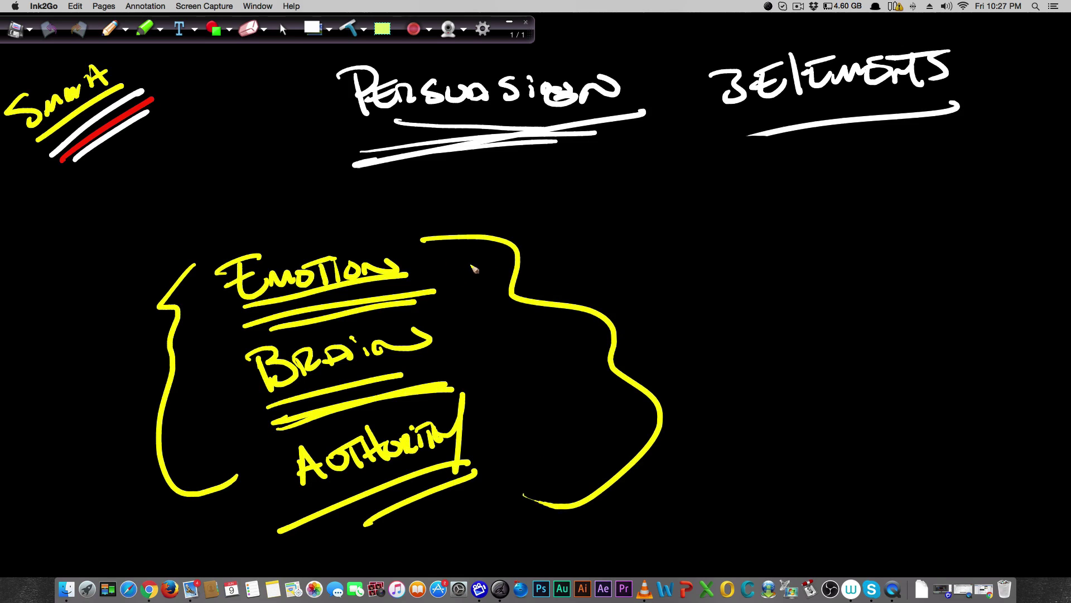
pyautogui.moveTo(164, 102); pyautogui.dragTo(175, 152)
pyautogui.moveTo(209, 113); pyautogui.dragTo(213, 149)
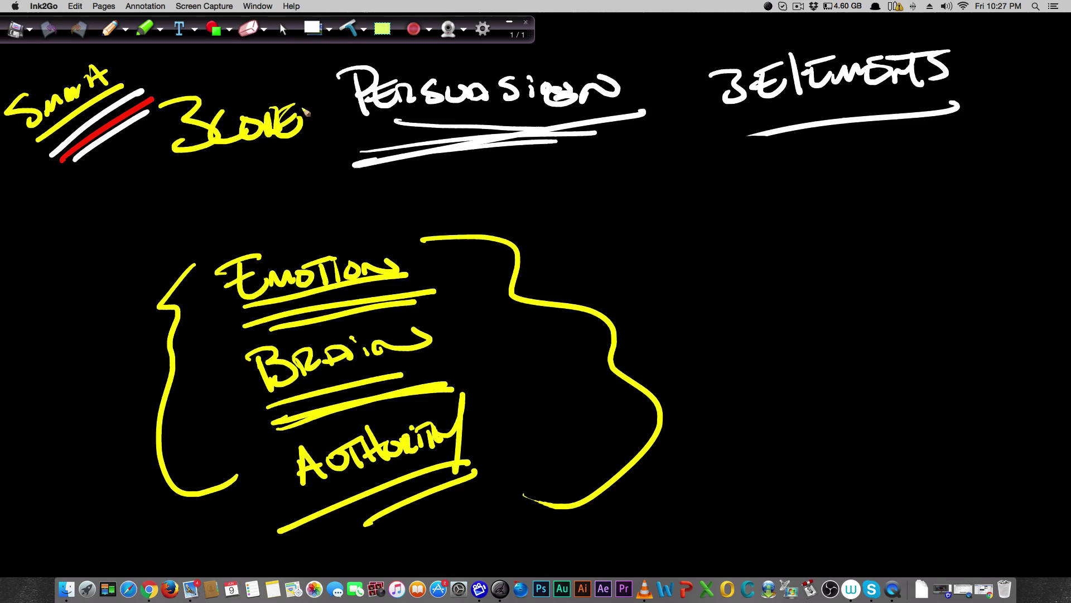